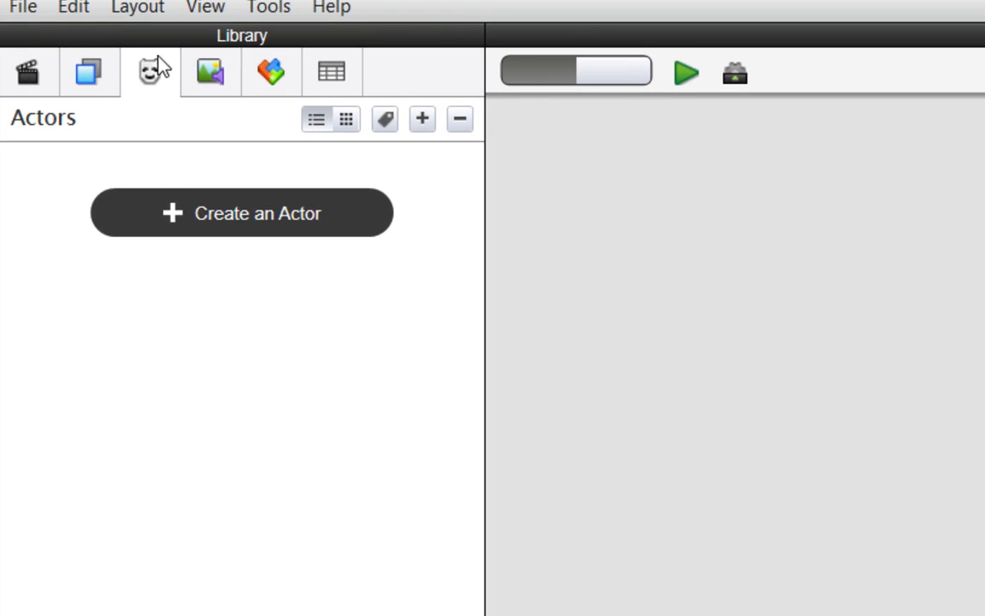
# - Create a new actor from the stand_right image in the media library
pyautogui.click(221, 71)
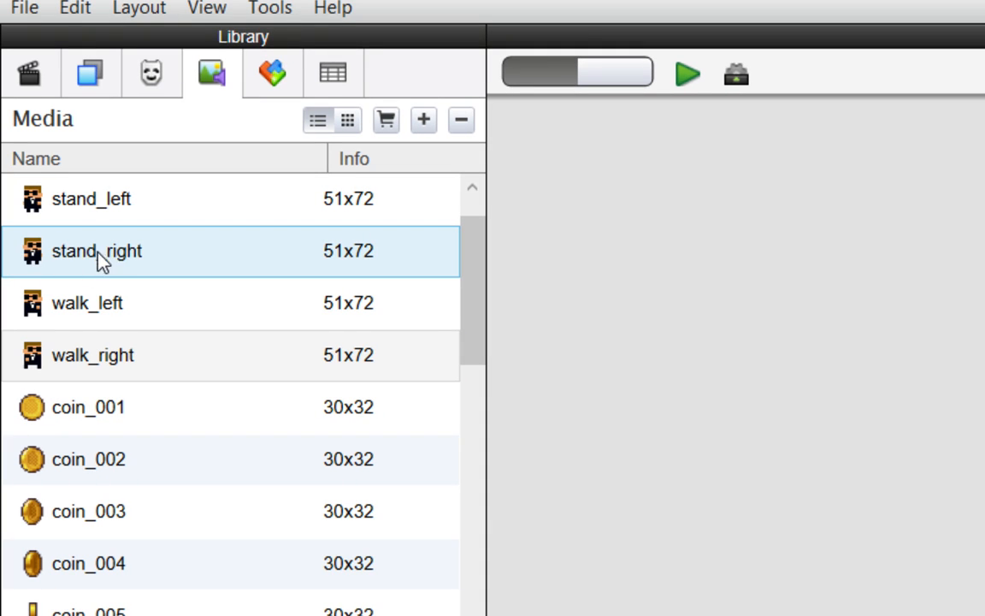
pyautogui.moveTo(107, 255); pyautogui.dragTo(151, 88)
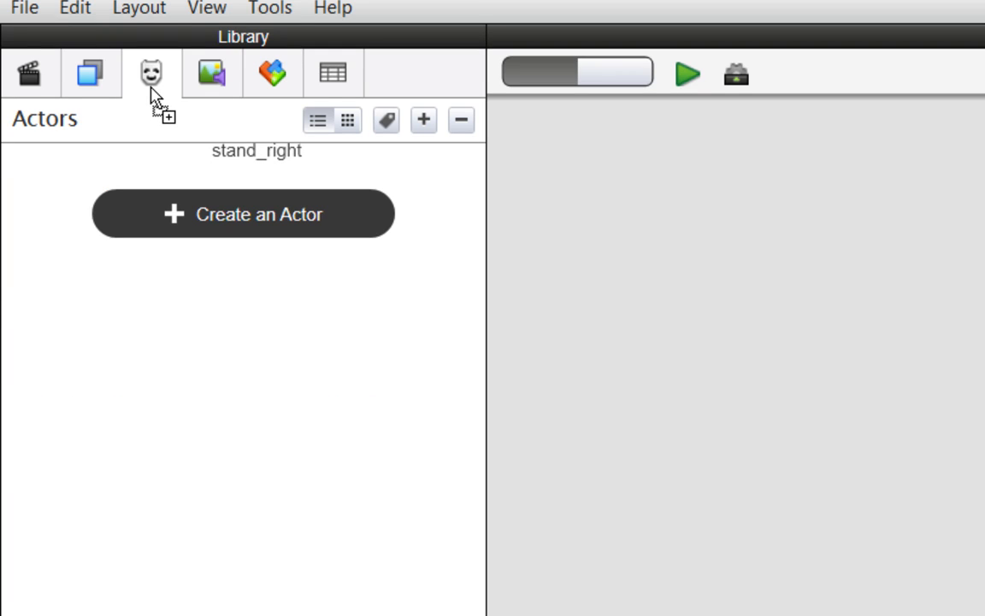
pyautogui.moveTo(151, 88); pyautogui.dragTo(150, 341)
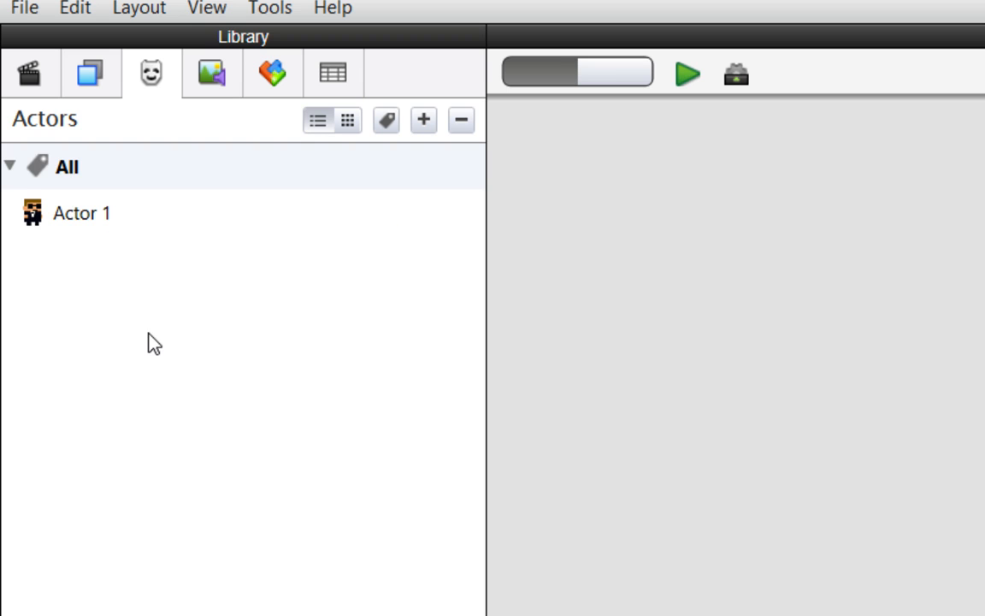
pyautogui.click(9, 166)
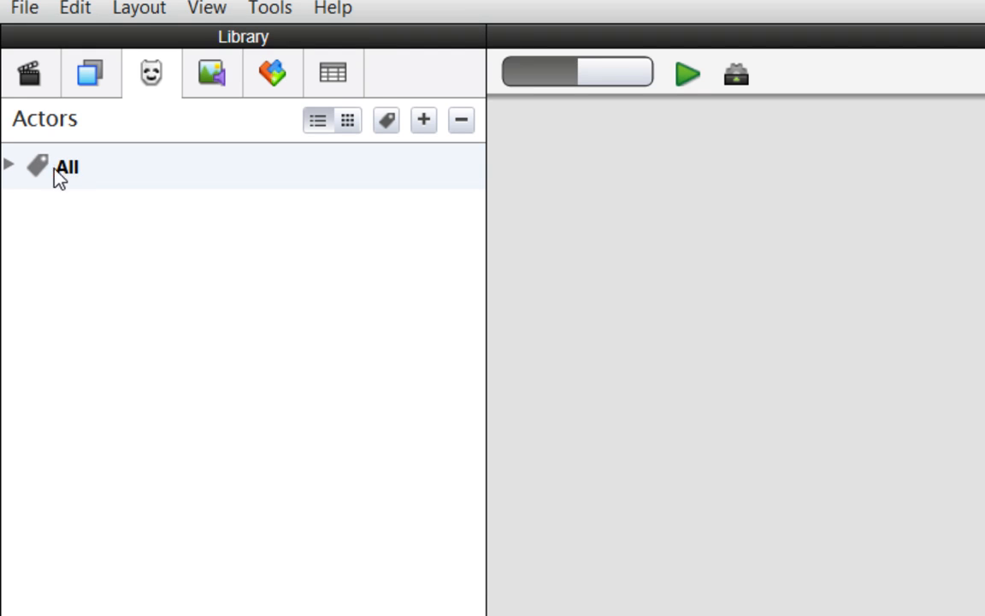
pyautogui.click(9, 166)
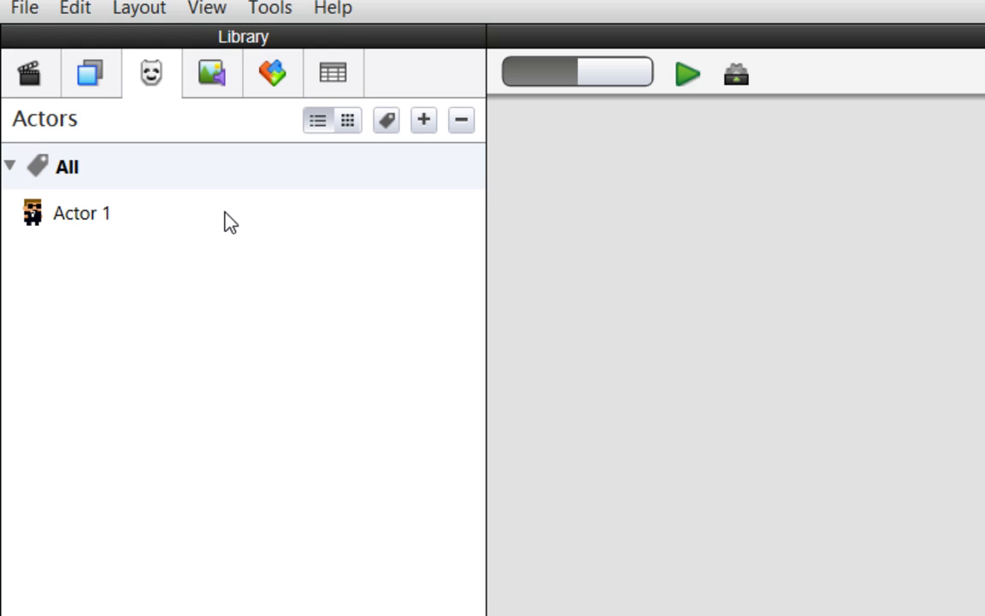
# - Rename the new actor to Agent and place it in the scene, left of the centre
pyautogui.doubleClick(66, 218)
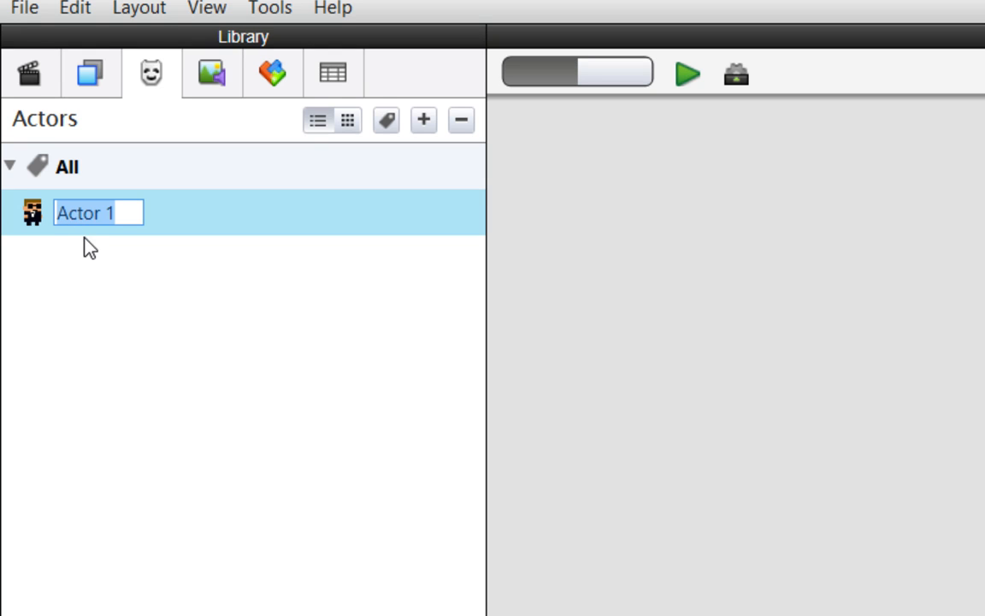
pyautogui.write('A')
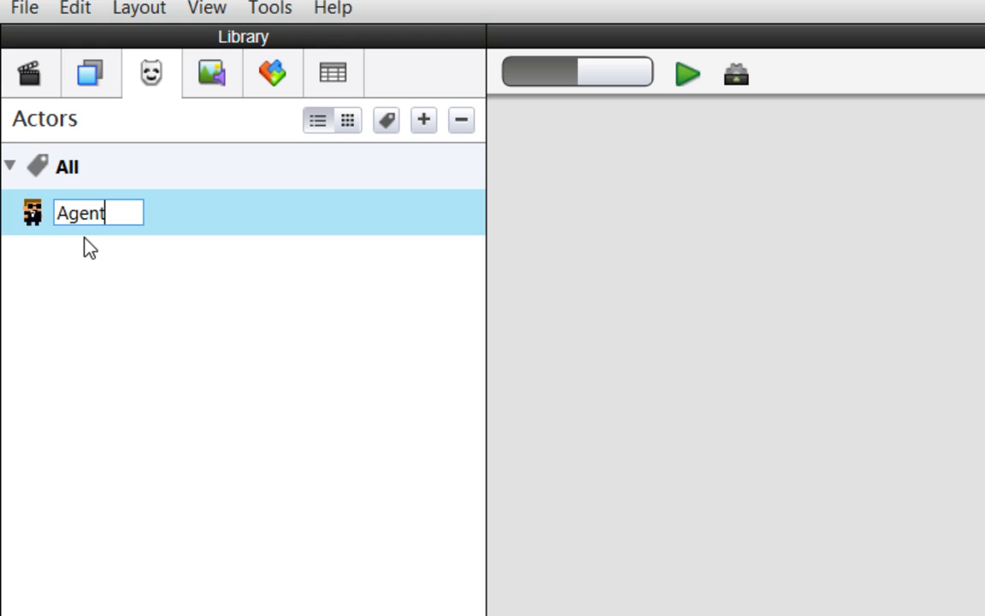
pyautogui.write('gent')
pyautogui.press('Return')
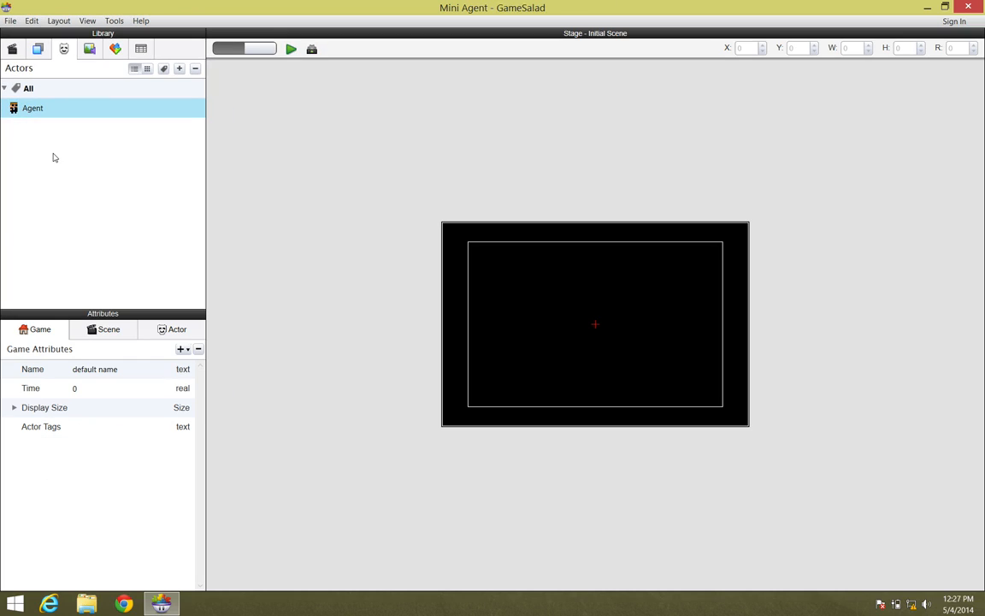
pyautogui.moveTo(14, 109); pyautogui.dragTo(535, 294)
pyautogui.click(565, 353)
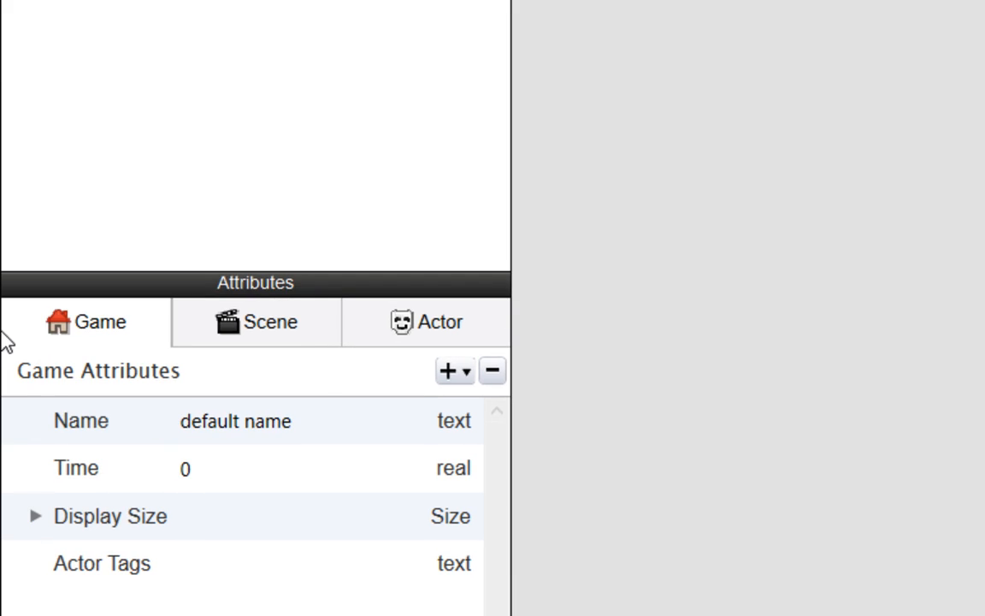
# - Set the Initial Scene's background color to dark blue
pyautogui.click(304, 339)
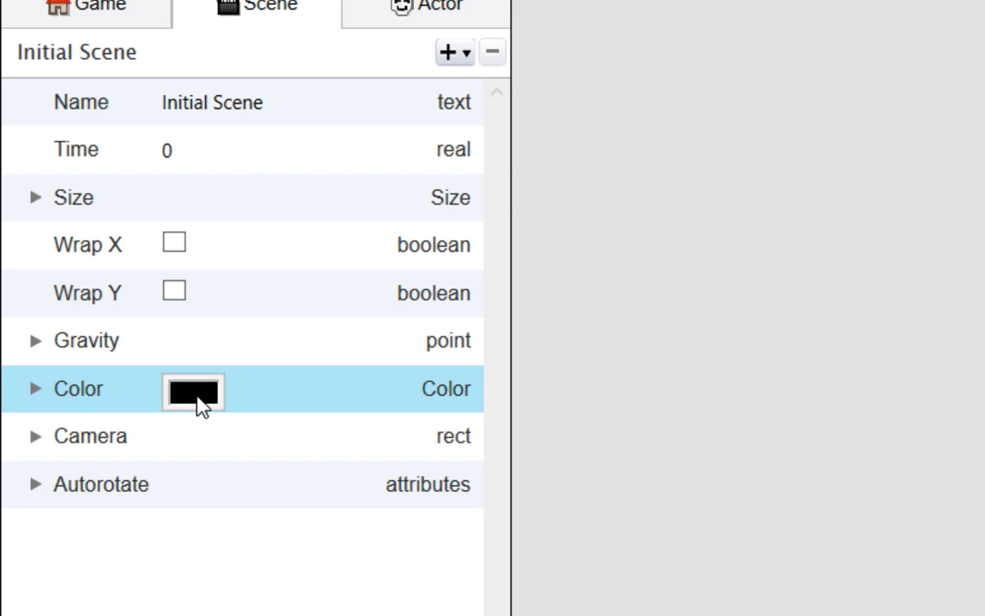
pyautogui.click(197, 398)
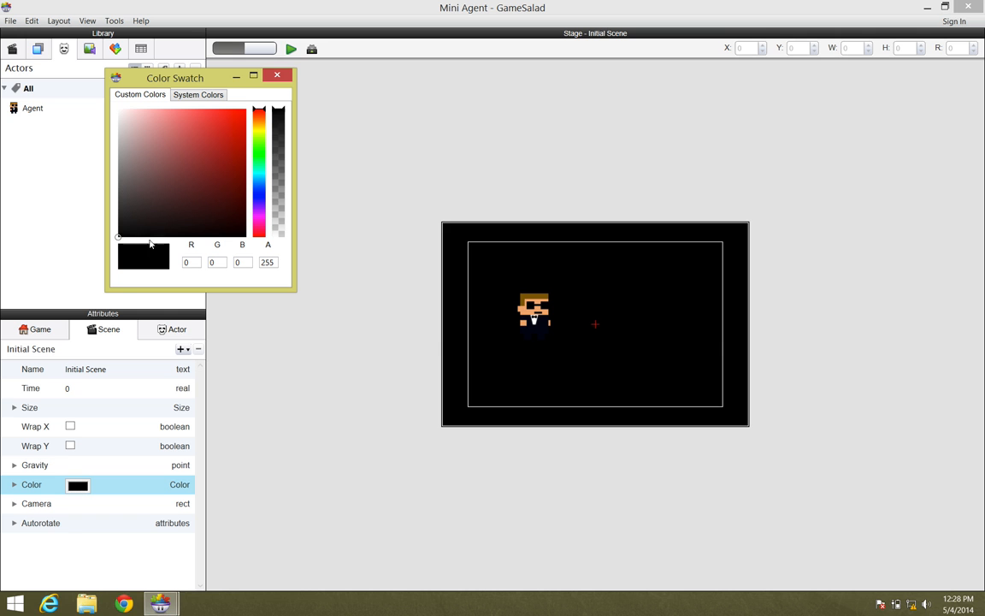
pyautogui.moveTo(259, 205); pyautogui.dragTo(234, 172)
pyautogui.click(291, 77)
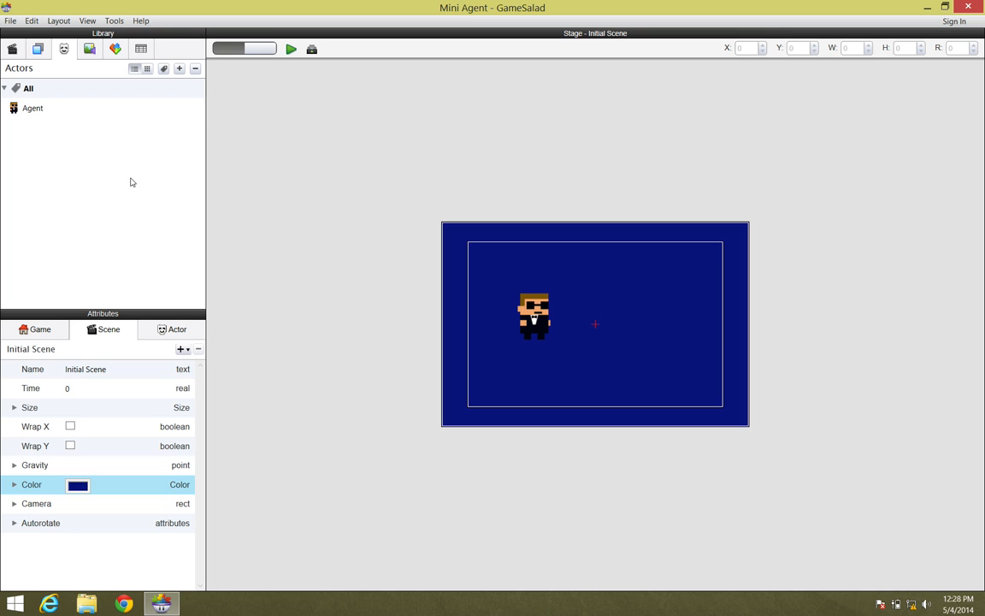
# - Open the Agent prototype's rules in the Backstage area and enlarge that area to cover most of the stage
pyautogui.click(47, 110)
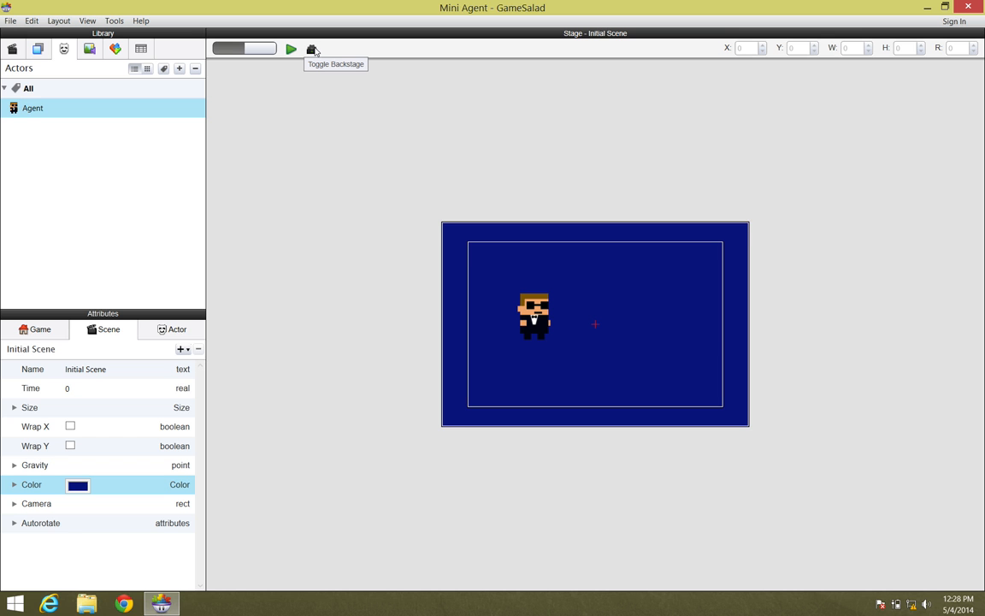
pyautogui.click(312, 48)
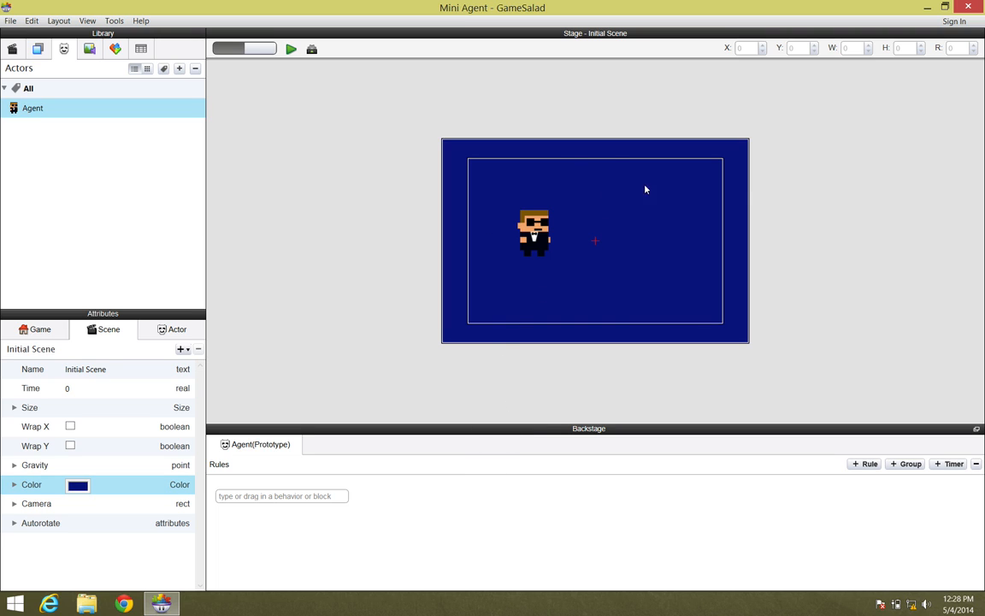
pyautogui.moveTo(609, 394); pyautogui.dragTo(585, 94)
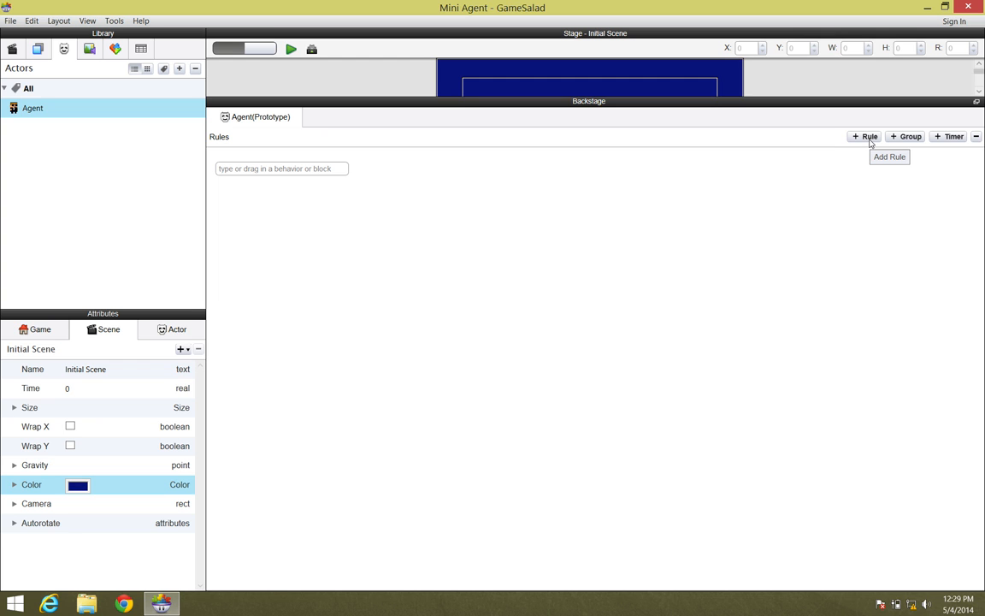
# - Add a rule to the Agent with a Key condition for the right key being down
pyautogui.click(868, 138)
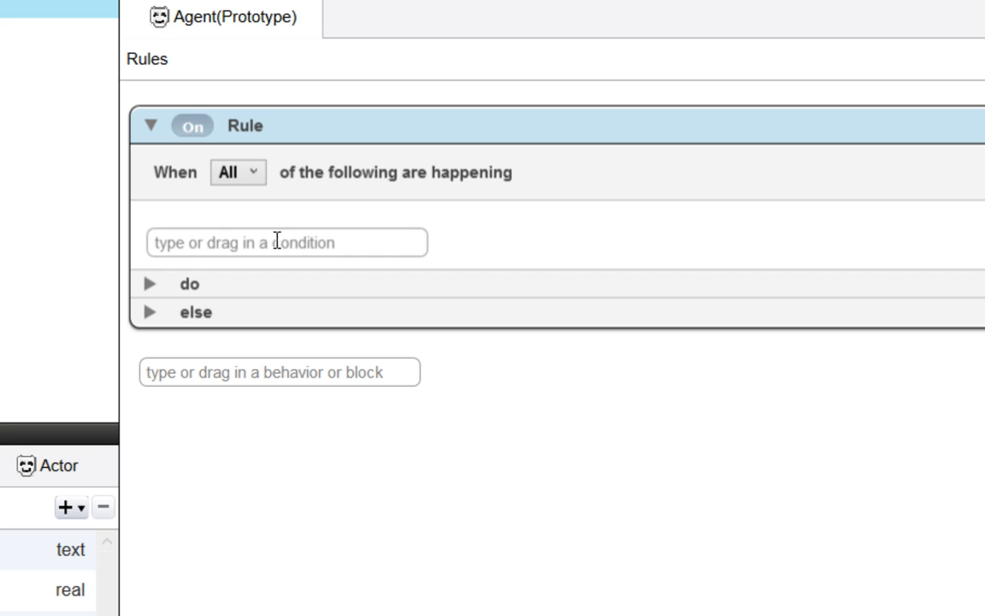
pyautogui.click(294, 240)
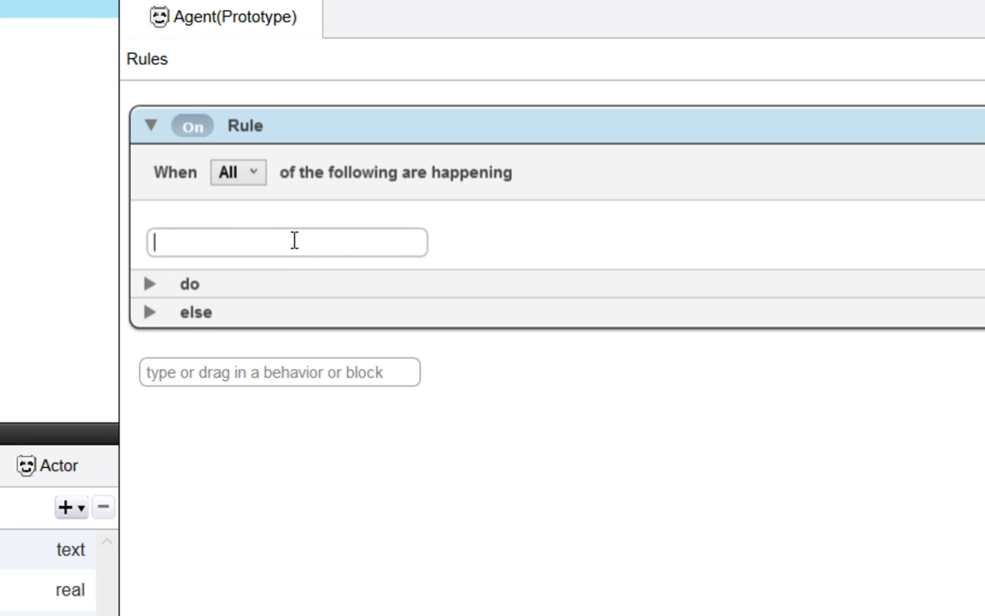
pyautogui.write('key')
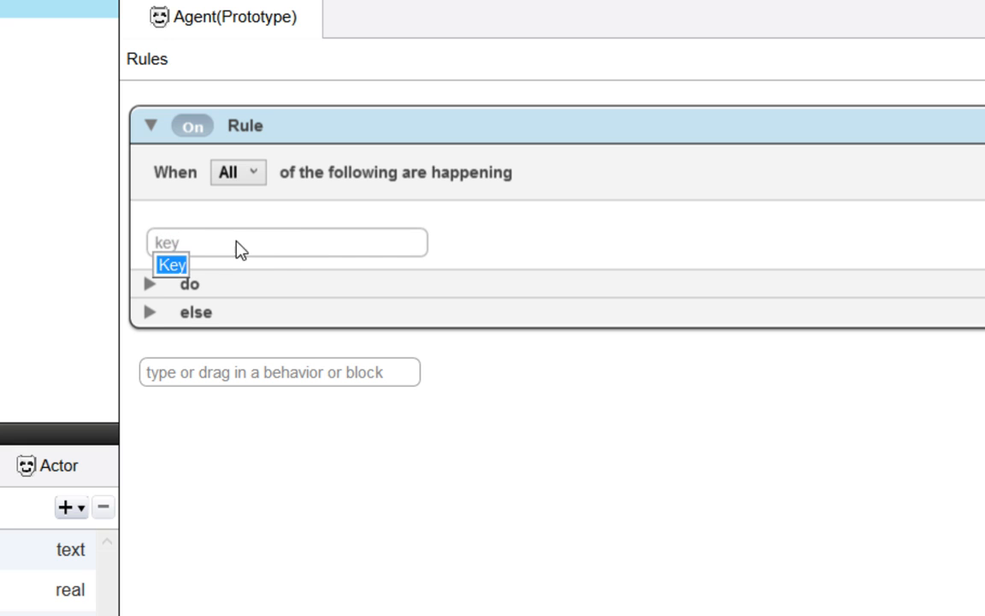
pyautogui.click(171, 265)
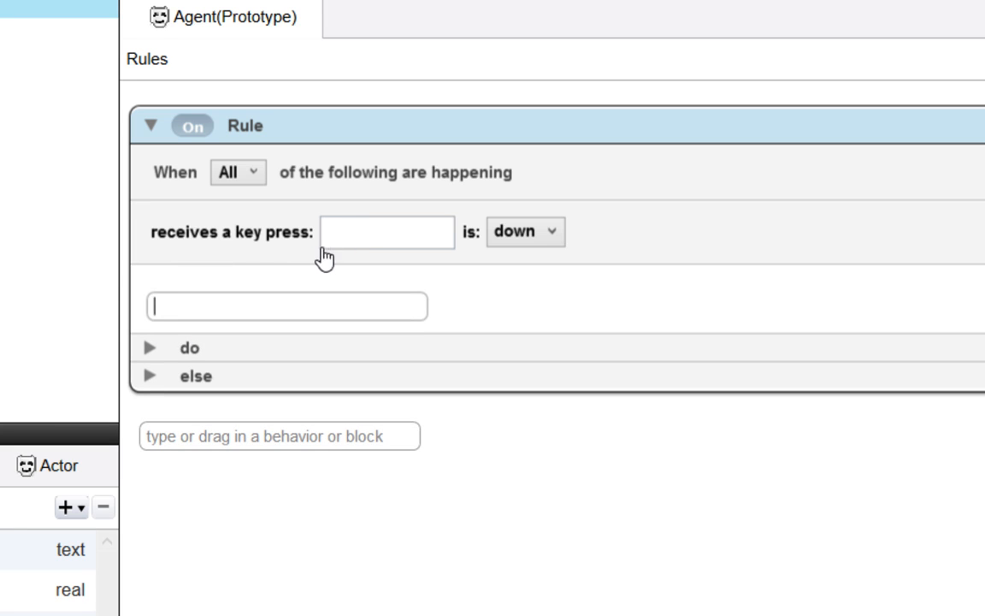
pyautogui.click(377, 231)
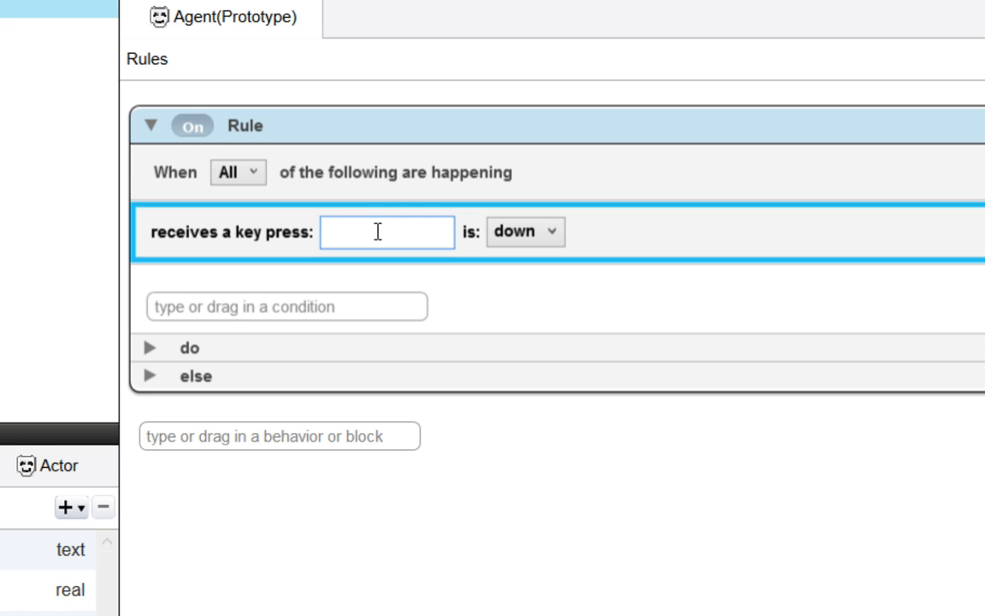
pyautogui.write('right')
# - Add a Move behavior to the do section of the right-key rule
pyautogui.click(150, 347)
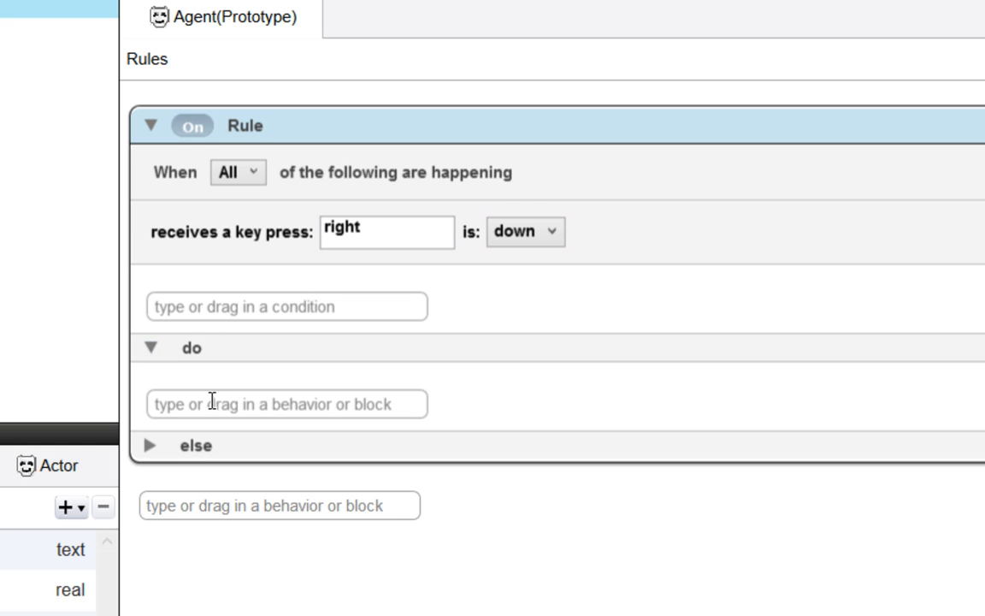
pyautogui.click(244, 404)
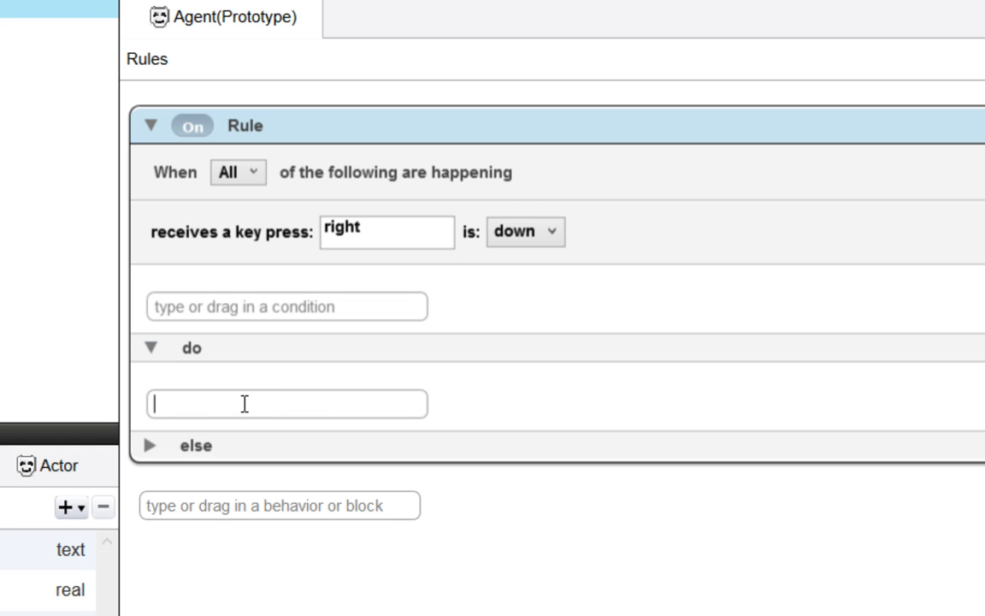
pyautogui.write('move')
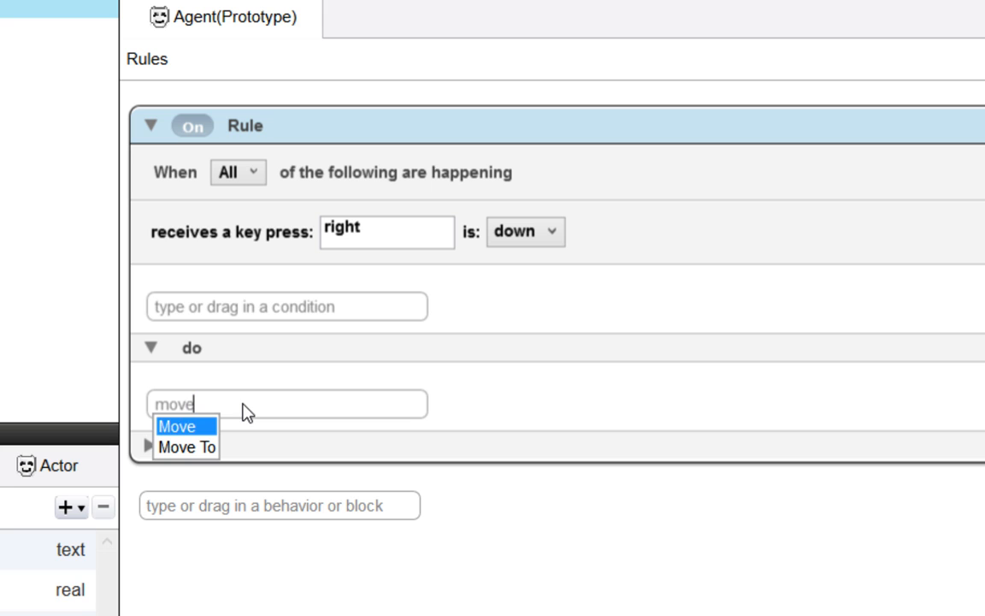
pyautogui.click(190, 427)
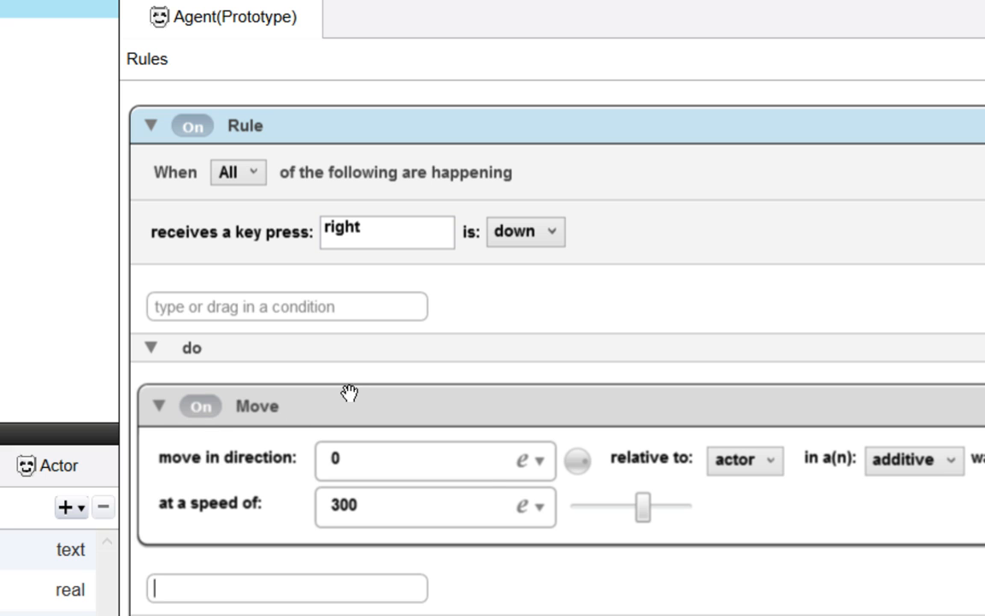
pyautogui.scroll(-2, 505, 547)
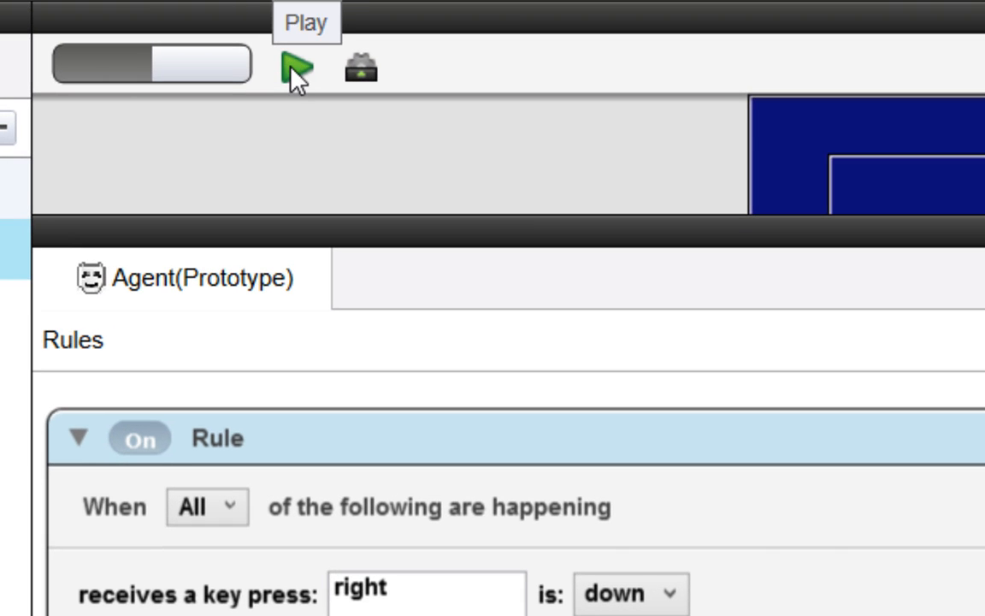
# - Preview the game, test moving the Agent with the right arrow key, and return to the editor
pyautogui.click(295, 72)
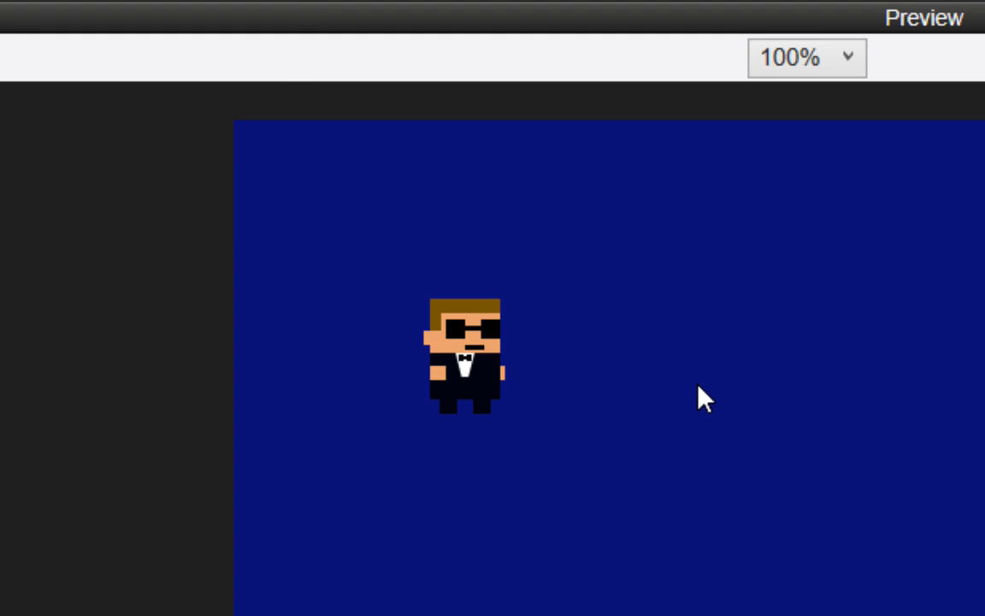
pyautogui.click(701, 393)
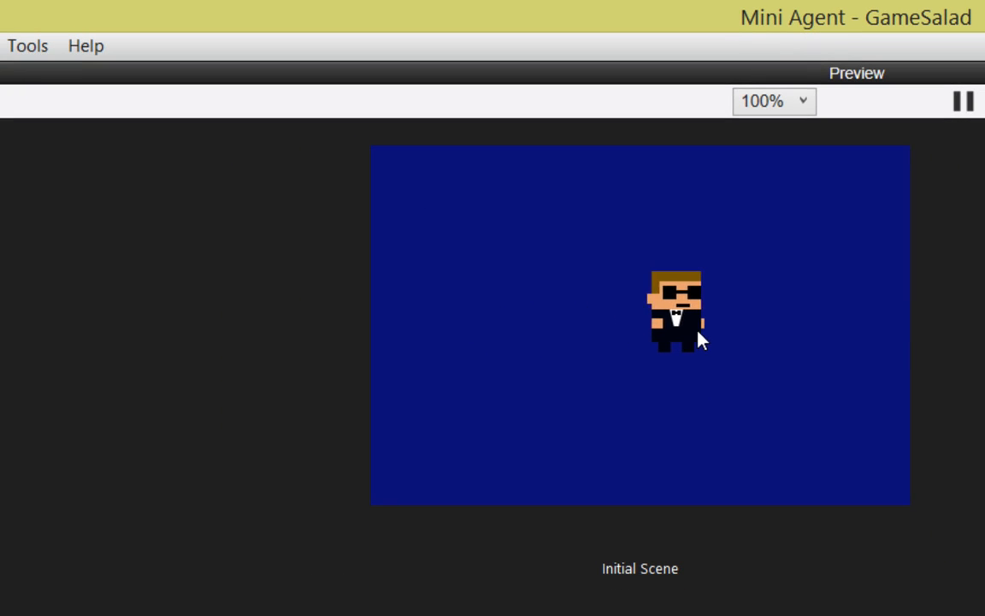
pyautogui.press('Right')
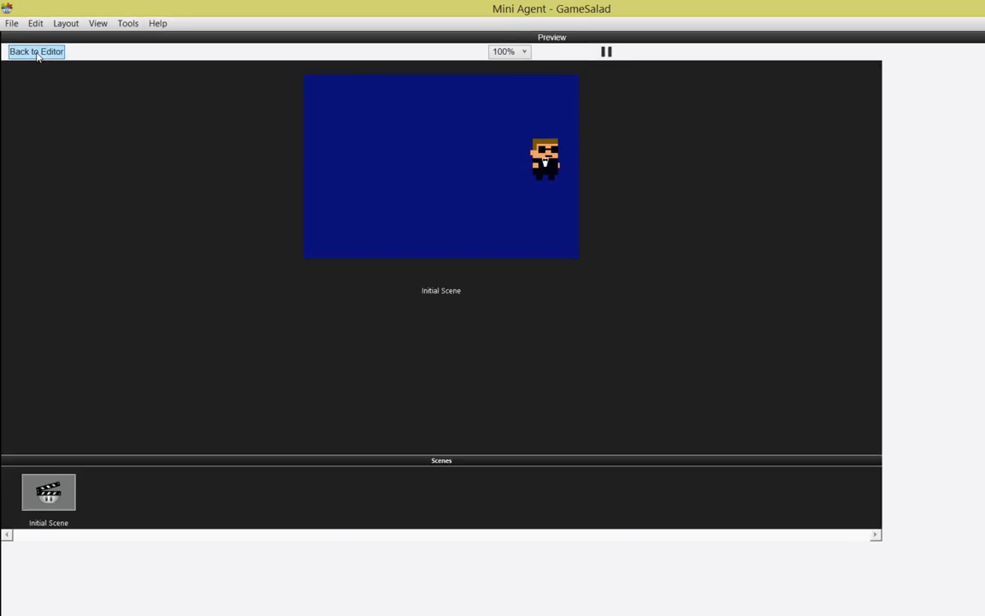
pyautogui.click(74, 107)
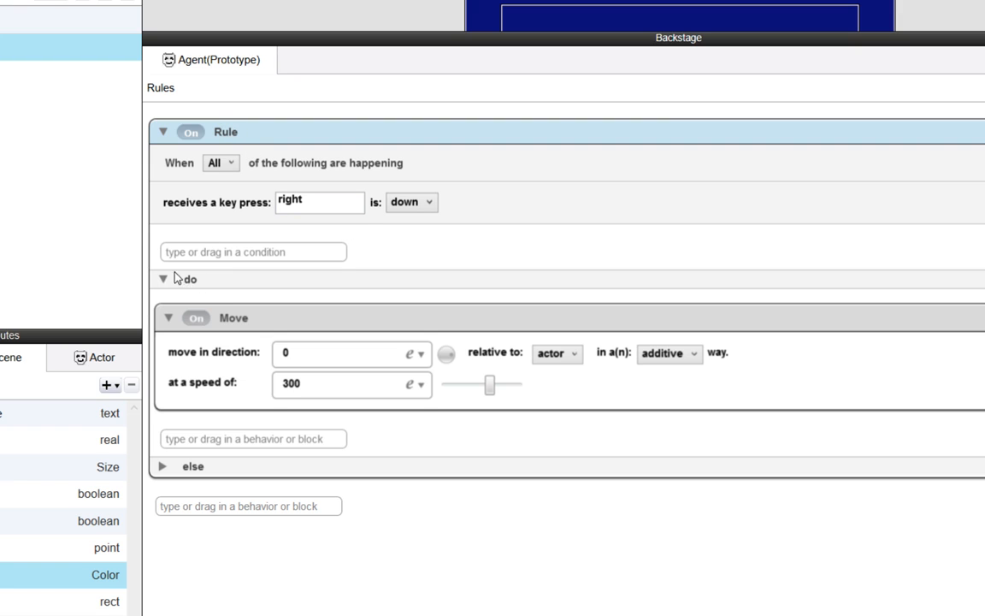
# - Rename the rule to "Move right" and collapse it
pyautogui.doubleClick(225, 132)
pyautogui.write('Move right')
pyautogui.press('Return')
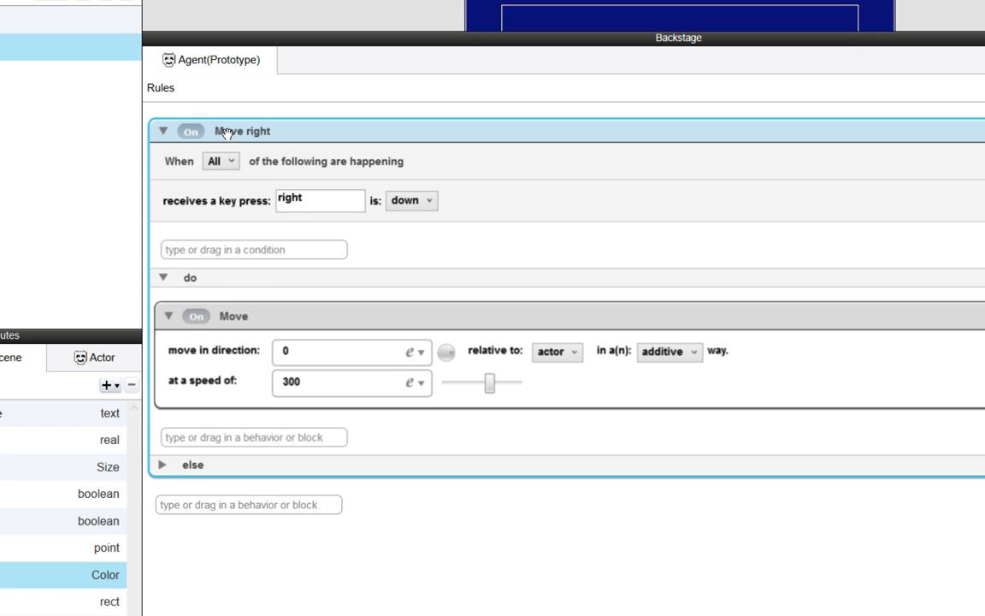
pyautogui.click(163, 132)
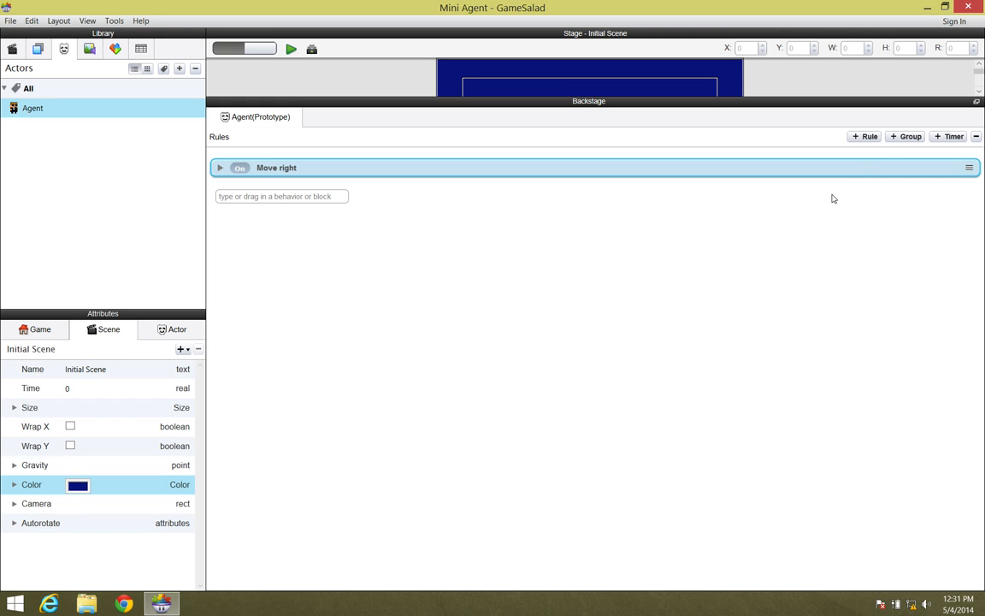
# - Add a second rule to the Agent with a Key condition for the left key being down
pyautogui.click(866, 138)
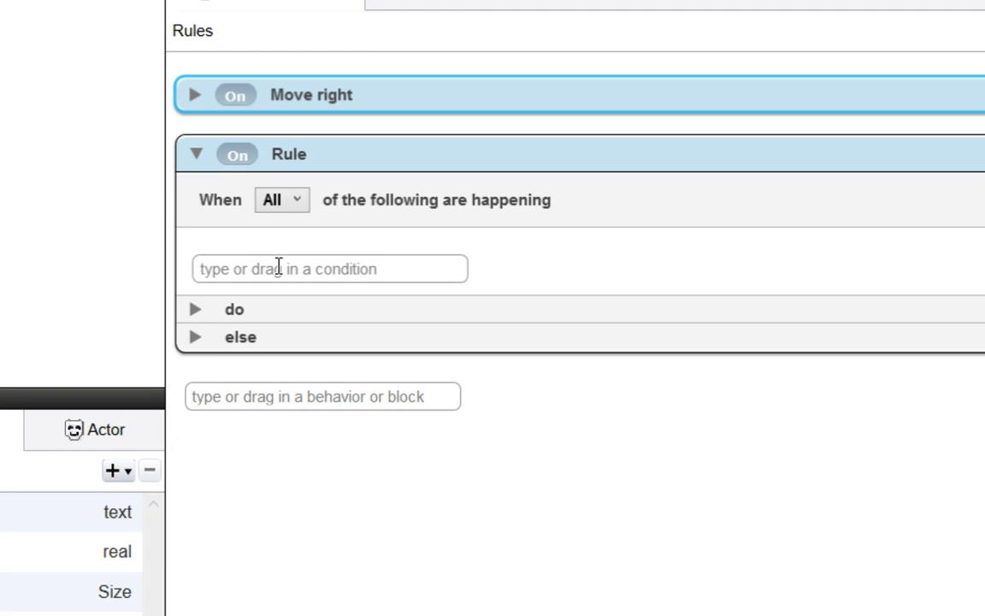
pyautogui.click(300, 263)
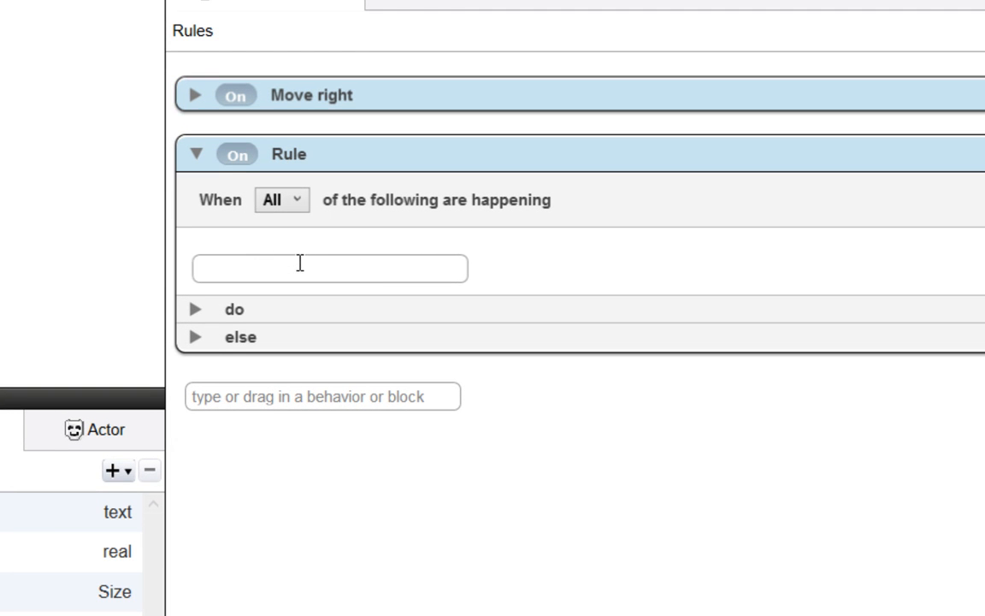
pyautogui.write('key')
pyautogui.click(216, 292)
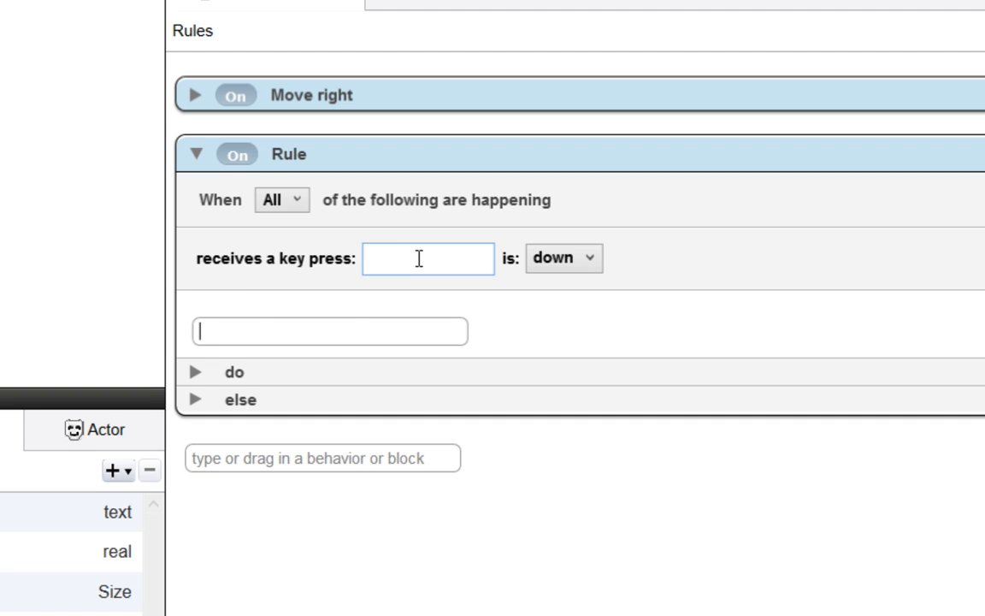
pyautogui.click(419, 258)
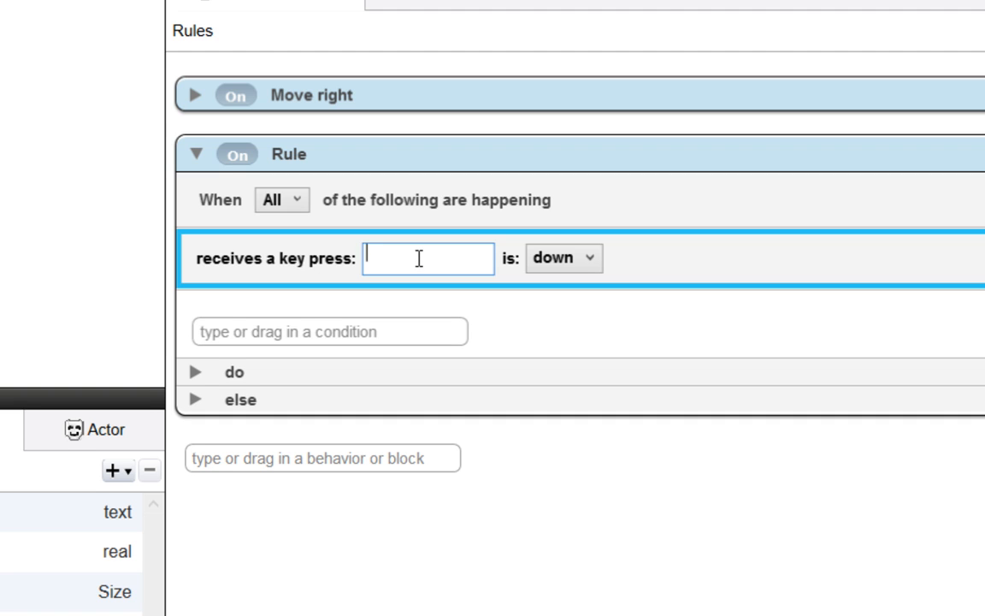
pyautogui.press('Left')
# - Add a Move behavior to the do section of the left-key rule and set its direction to 180
pyautogui.click(196, 373)
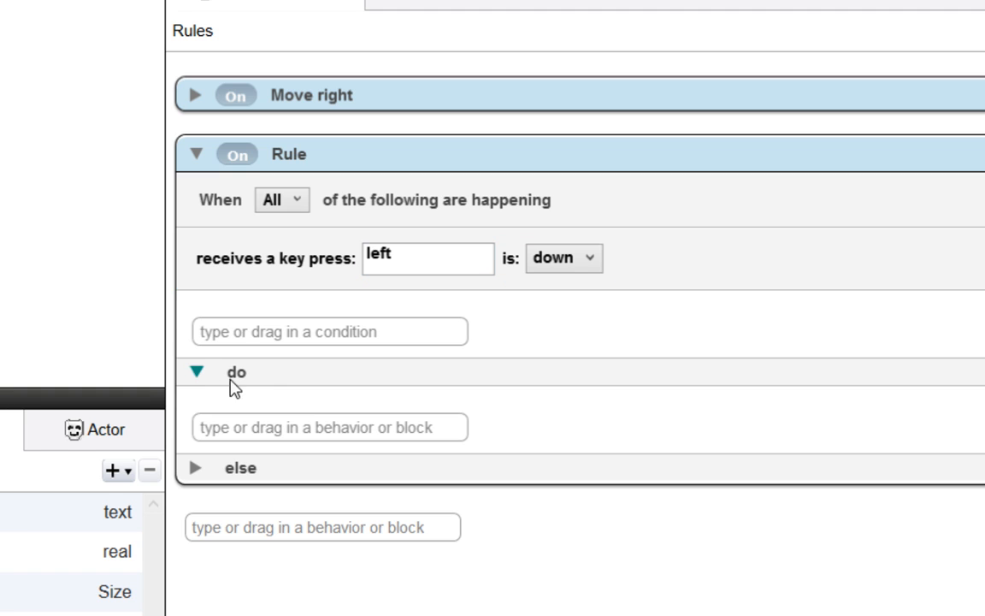
pyautogui.click(313, 429)
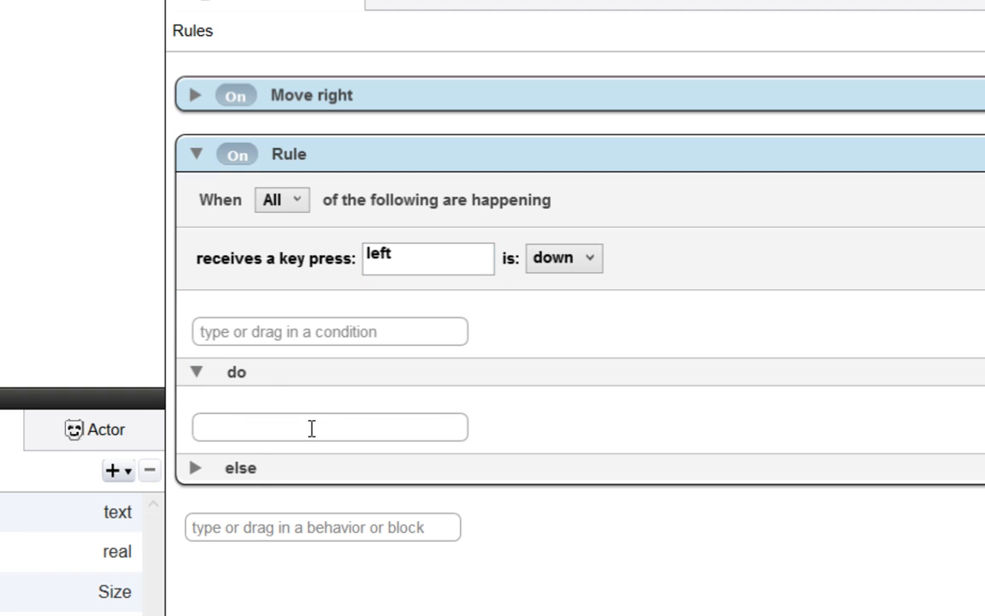
pyautogui.write('move')
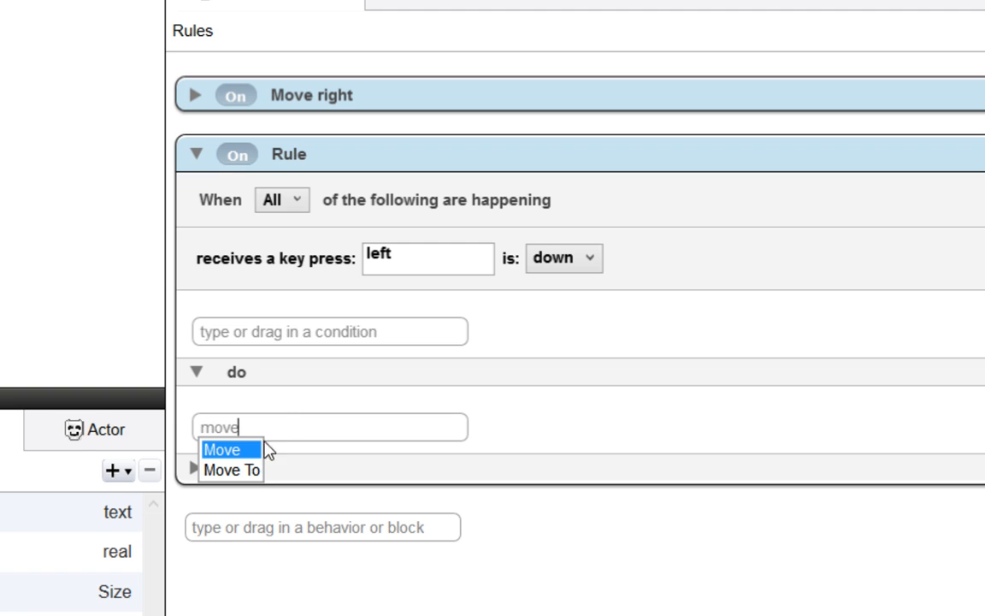
pyautogui.click(239, 453)
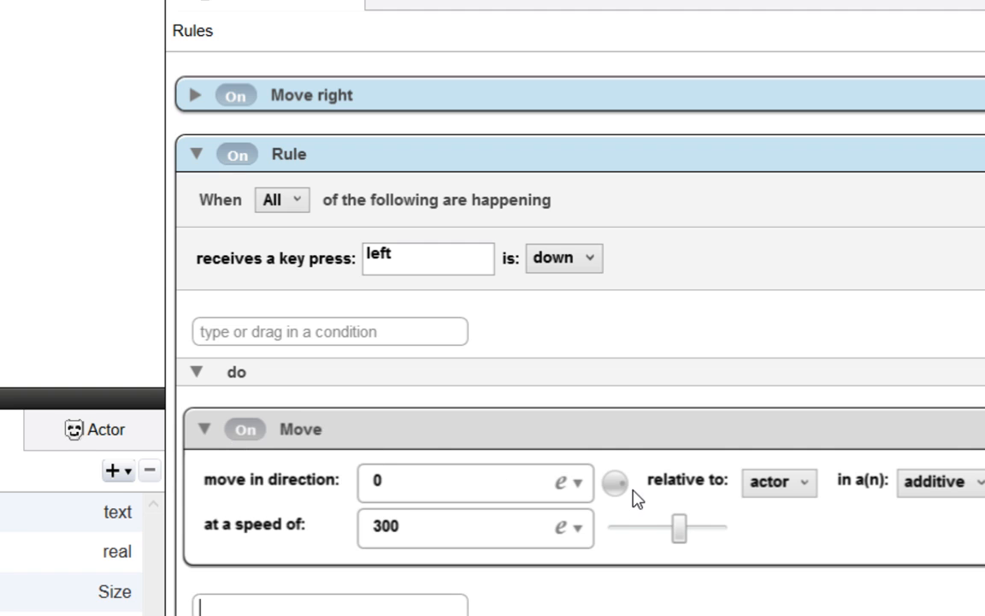
pyautogui.scroll(-1, 702, 599)
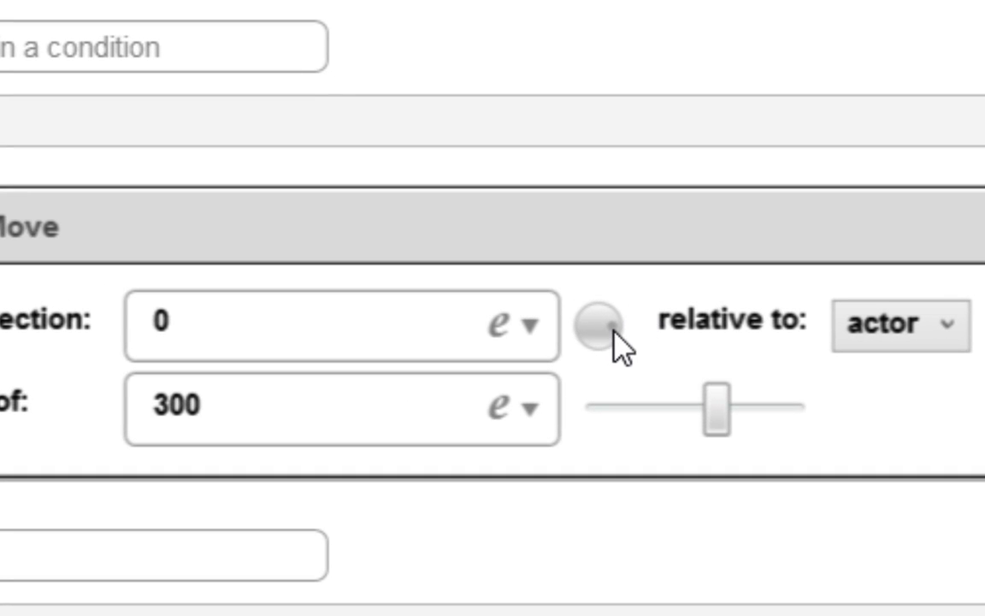
pyautogui.moveTo(614, 327); pyautogui.dragTo(545, 333)
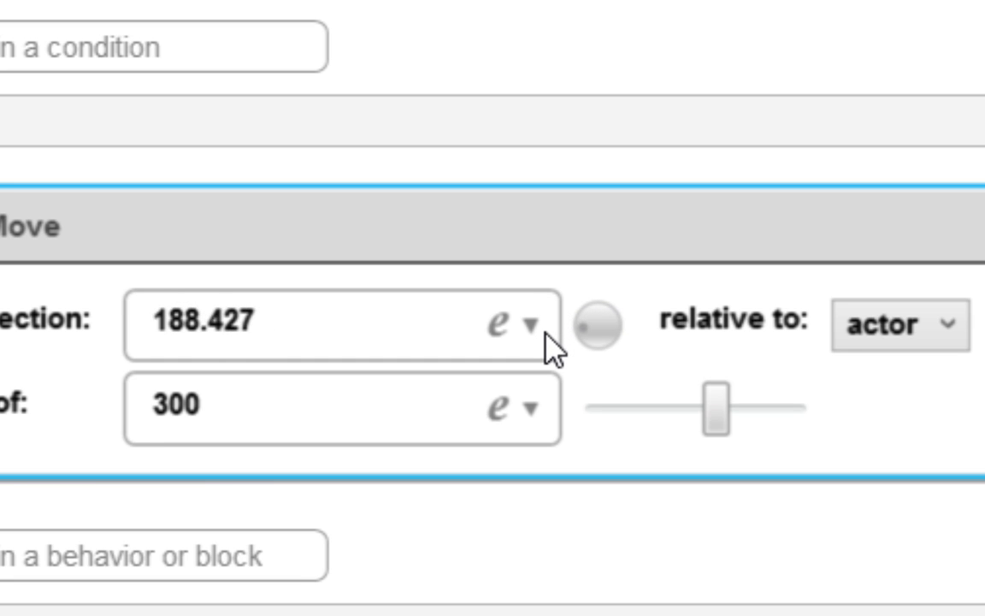
pyautogui.moveTo(397, 332); pyautogui.dragTo(142, 323)
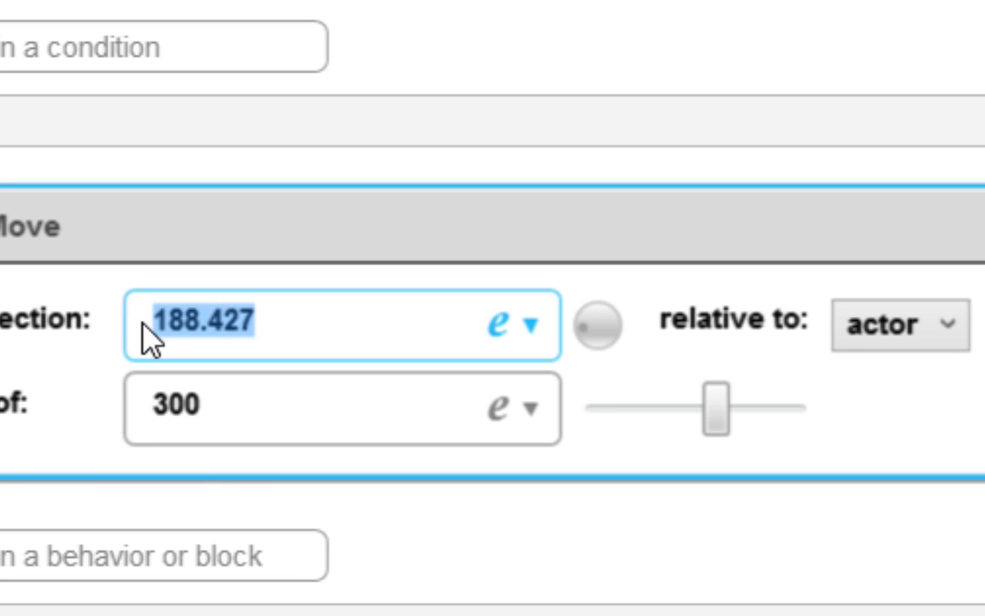
pyautogui.write('180')
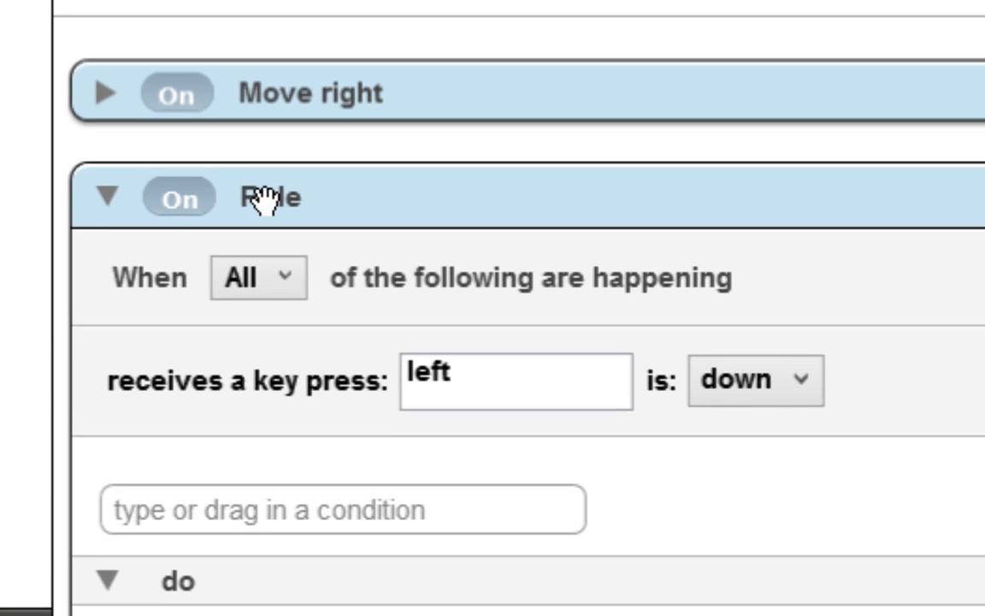
# - Rename the left-key rule to "Move left" and collapse it
pyautogui.doubleClick(263, 197)
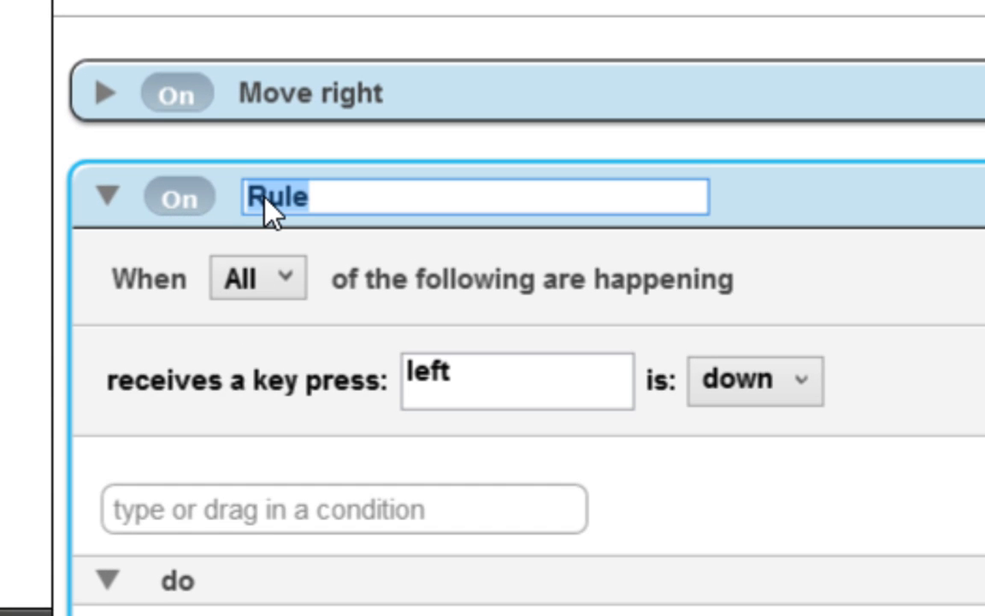
pyautogui.write('Move left')
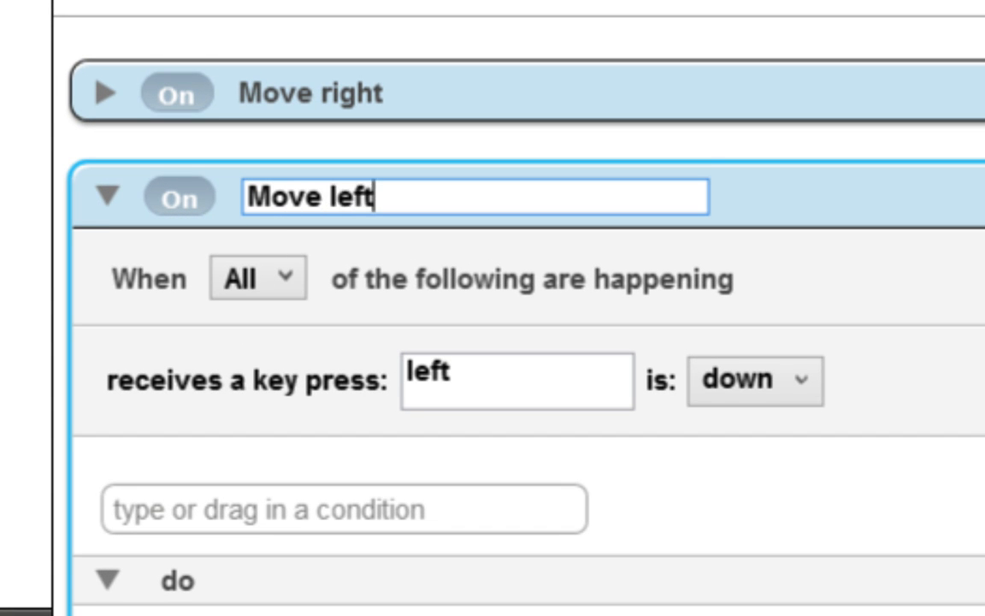
pyautogui.press('Return')
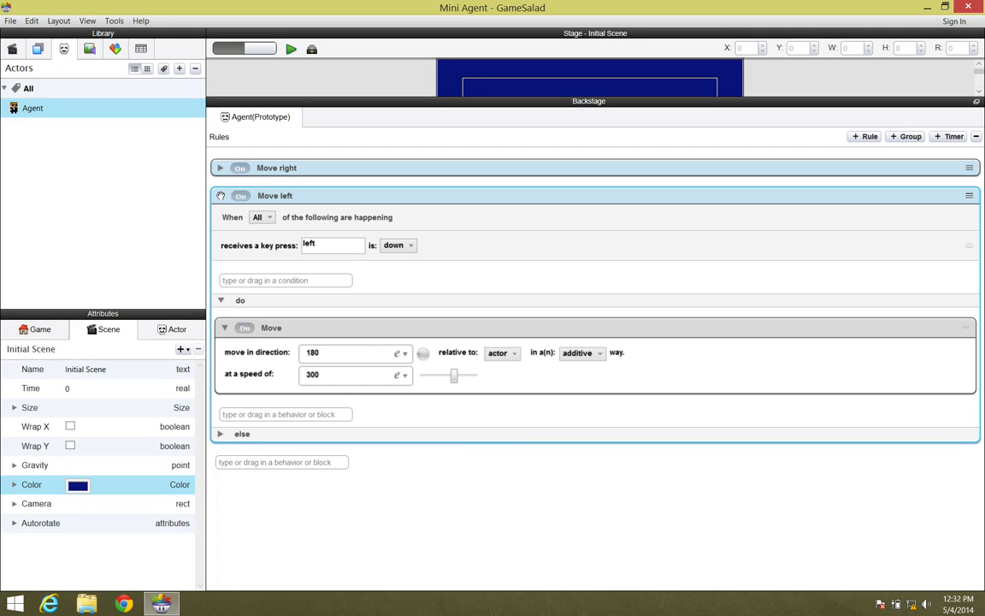
pyautogui.click(221, 196)
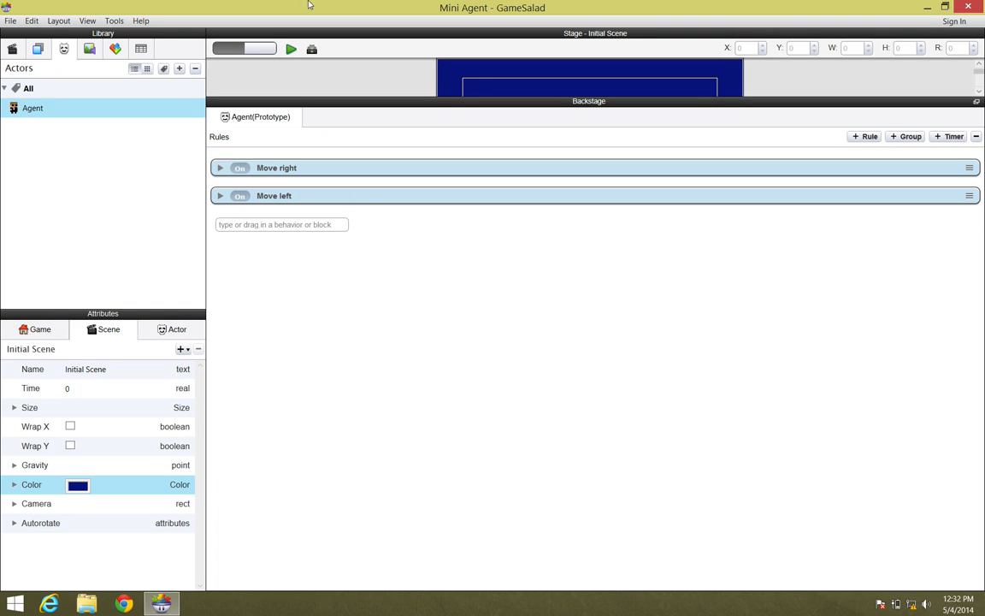
# - Preview the game, test moving the Agent with the arrow keys, and return to the editor
pyautogui.click(291, 49)
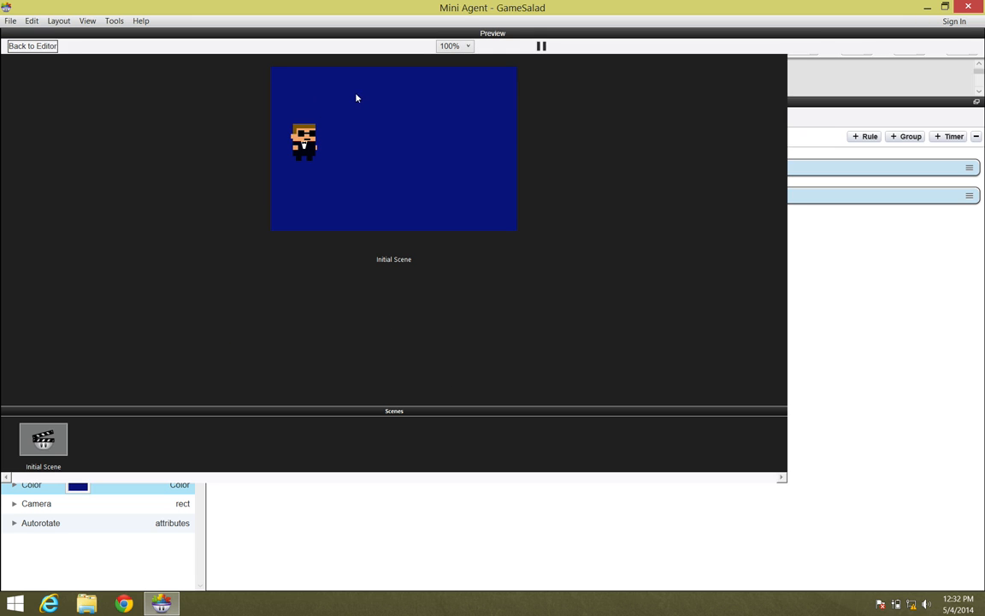
pyautogui.click(32, 46)
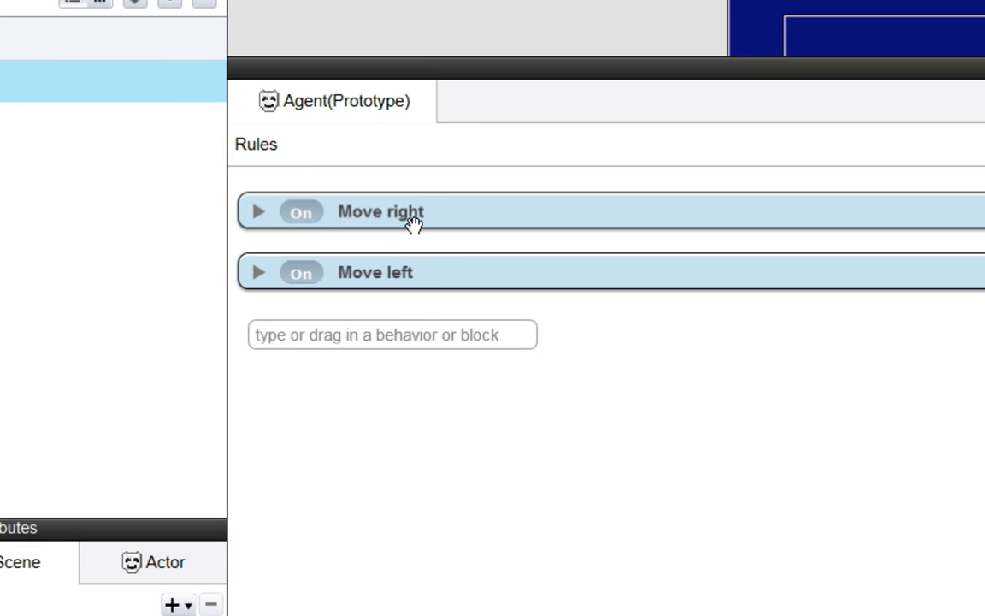
# - Expand the Move right rule and add an Animate behavior below its Move behavior
pyautogui.click(258, 213)
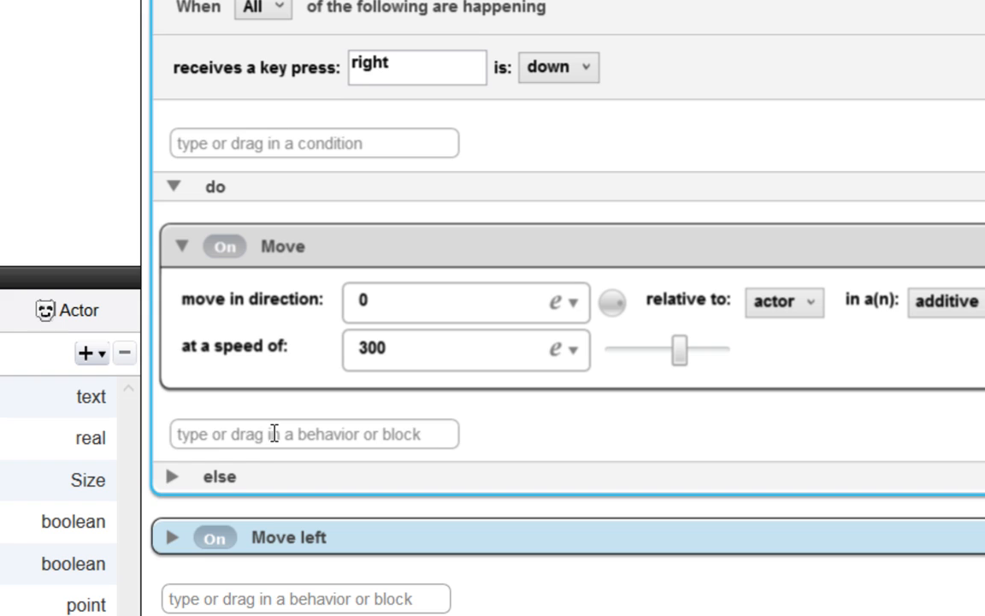
pyautogui.click(273, 433)
pyautogui.write('animate')
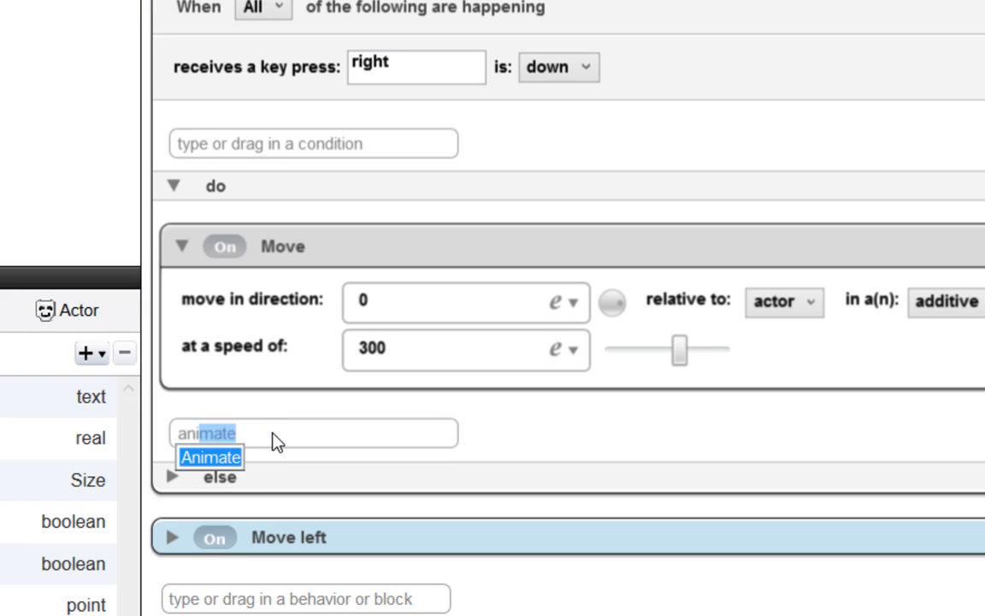
pyautogui.click(233, 466)
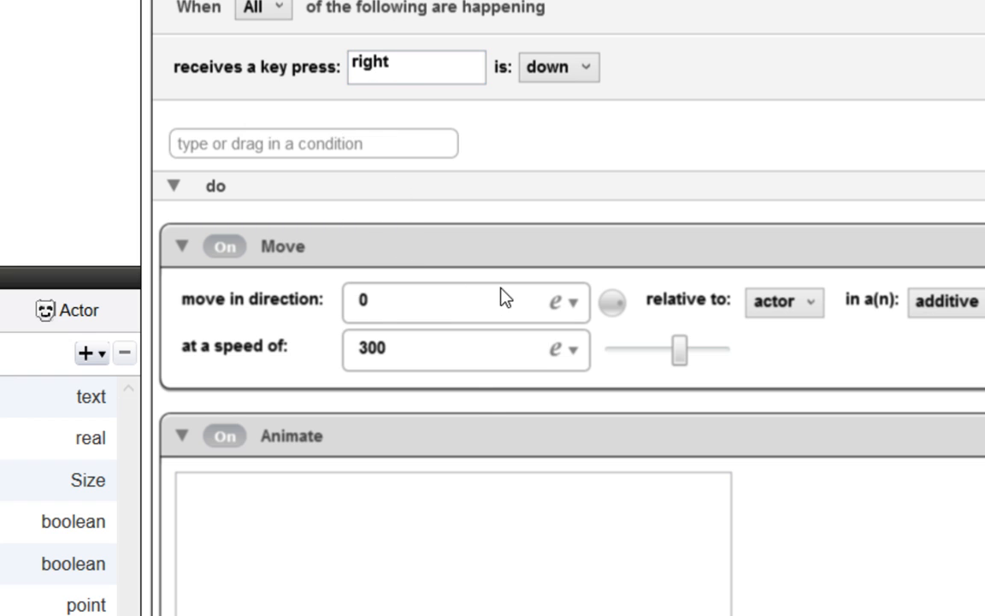
pyautogui.scroll(-1, 457, 578)
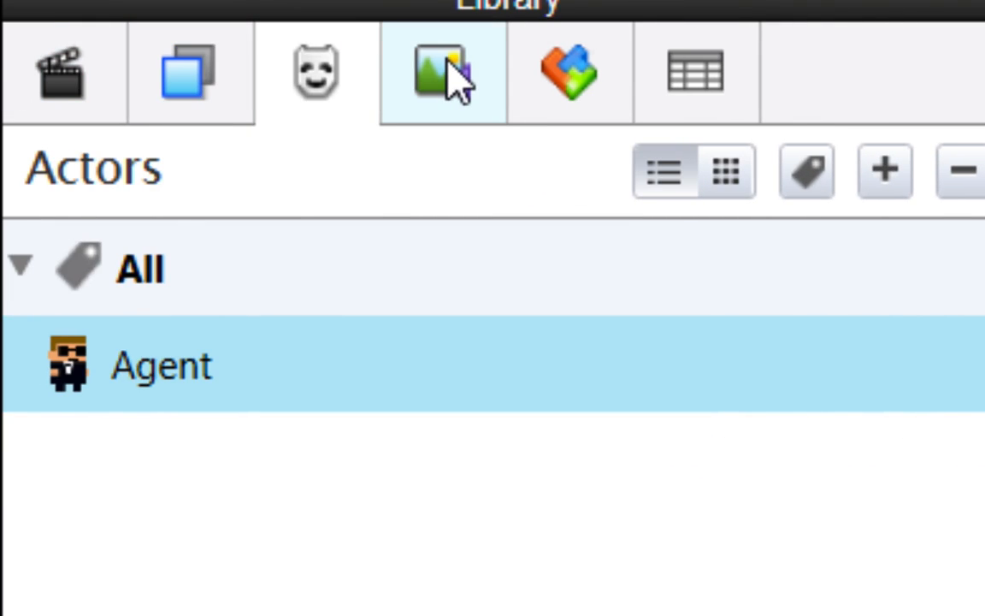
# - Add the stand_right and walk_right images as frames of the Move right rule's Animate behavior
pyautogui.click(447, 69)
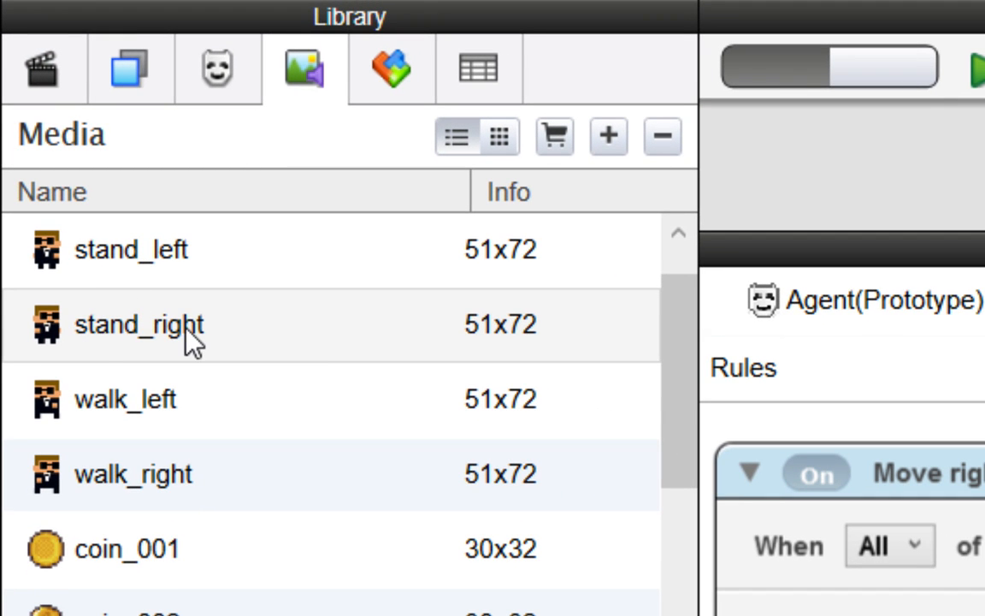
pyautogui.click(97, 470)
pyautogui.click(513, 423)
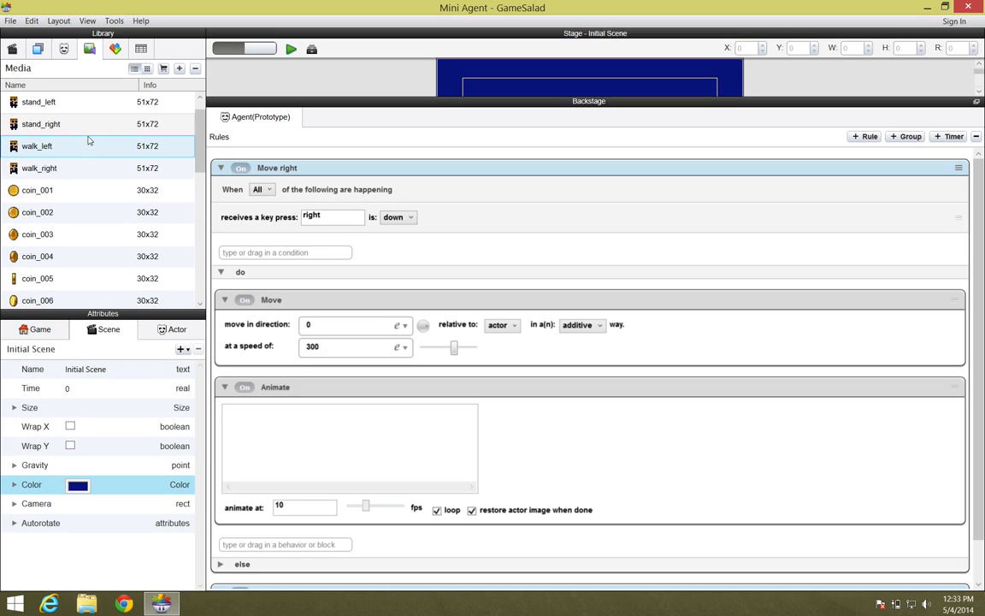
pyautogui.moveTo(24, 127); pyautogui.dragTo(250, 446)
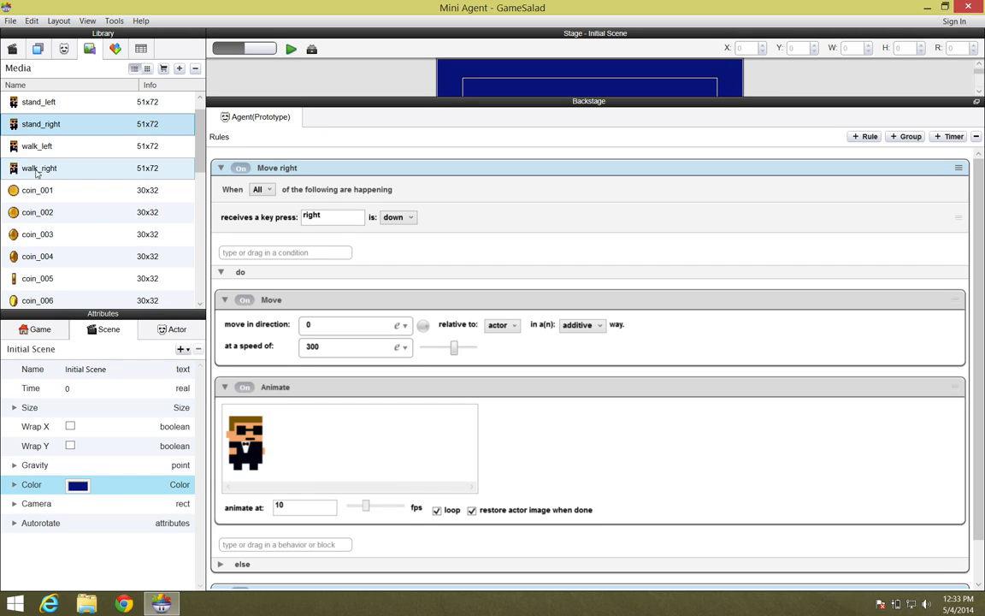
pyautogui.moveTo(40, 171); pyautogui.dragTo(304, 457)
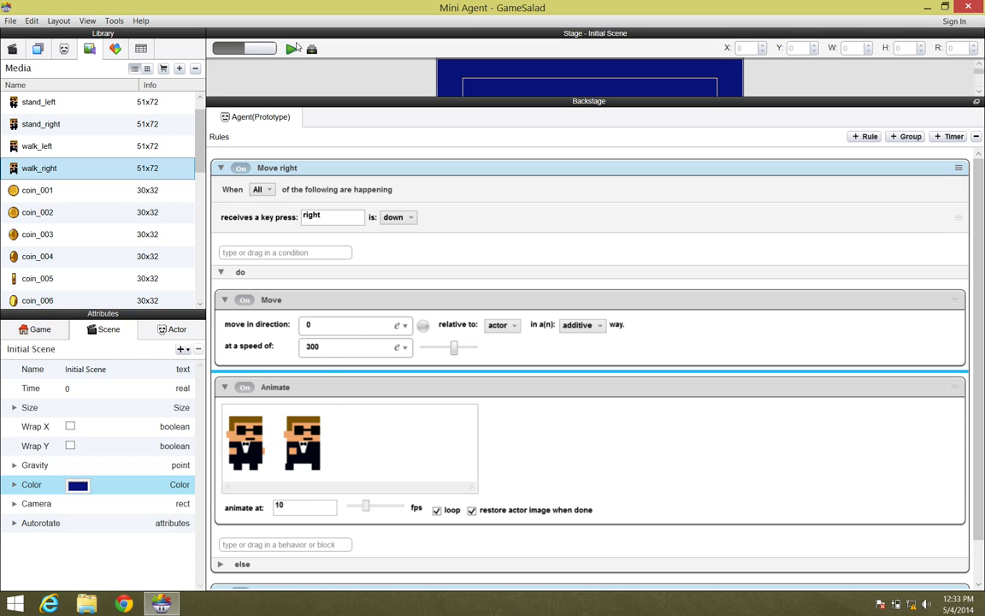
# - Preview the game to check the Agent's right-walking animation, and return to the editor
pyautogui.click(292, 50)
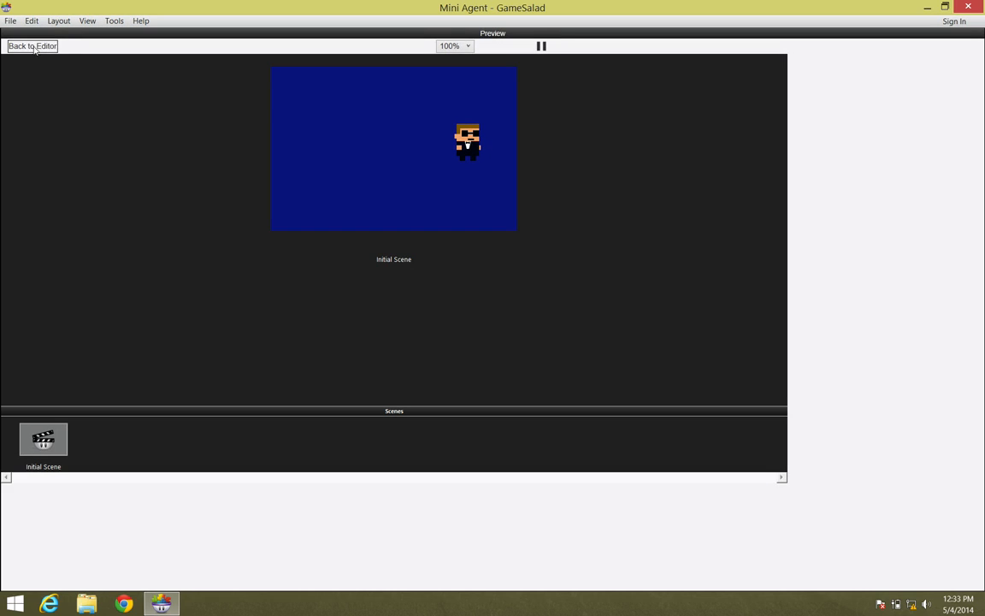
pyautogui.click(33, 46)
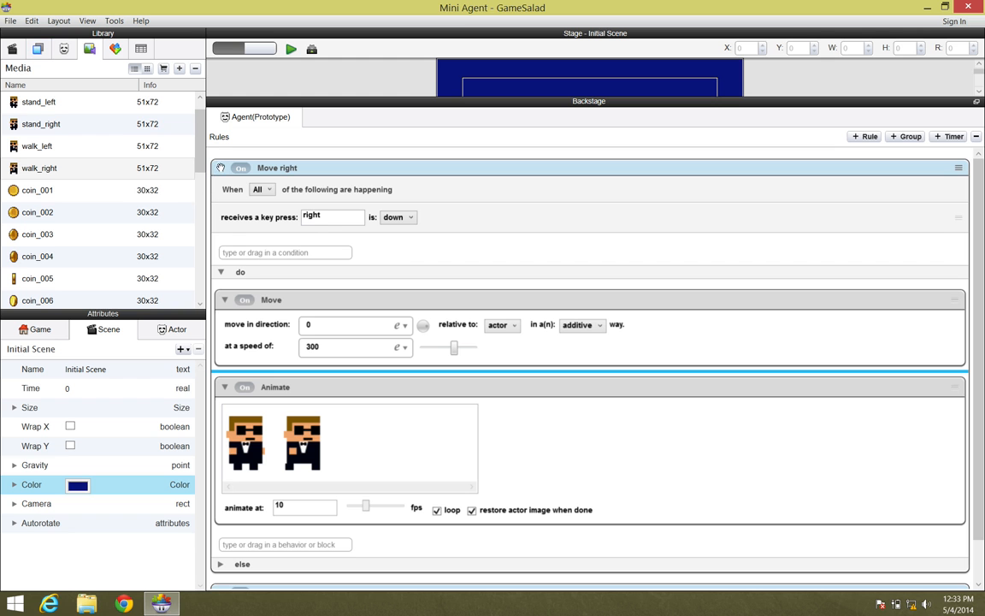
# - Collapse Move right and give the Move left rule an Animate behavior with the stand_left and walk_left images as frames
pyautogui.click(220, 167)
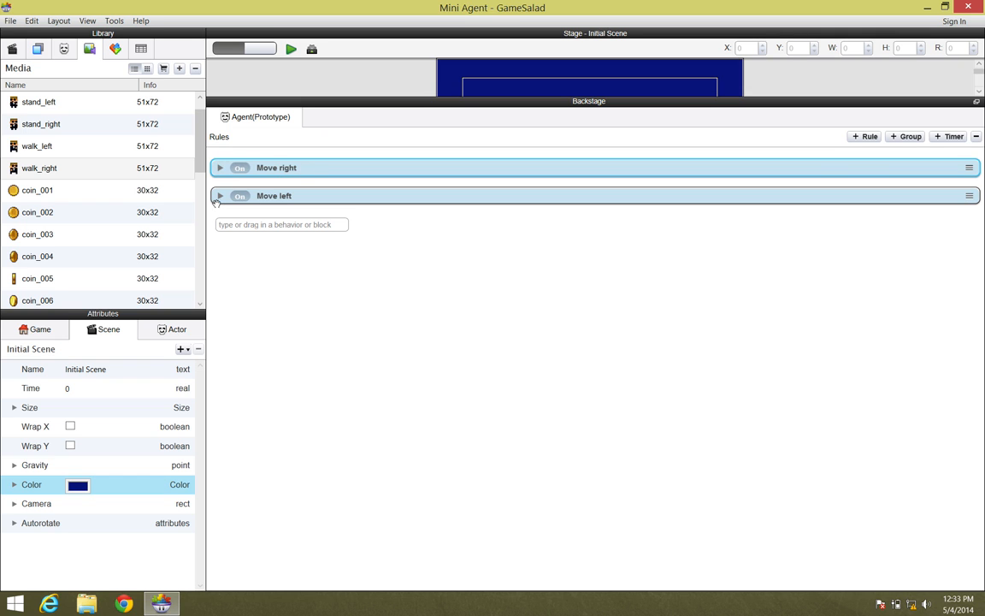
pyautogui.click(219, 196)
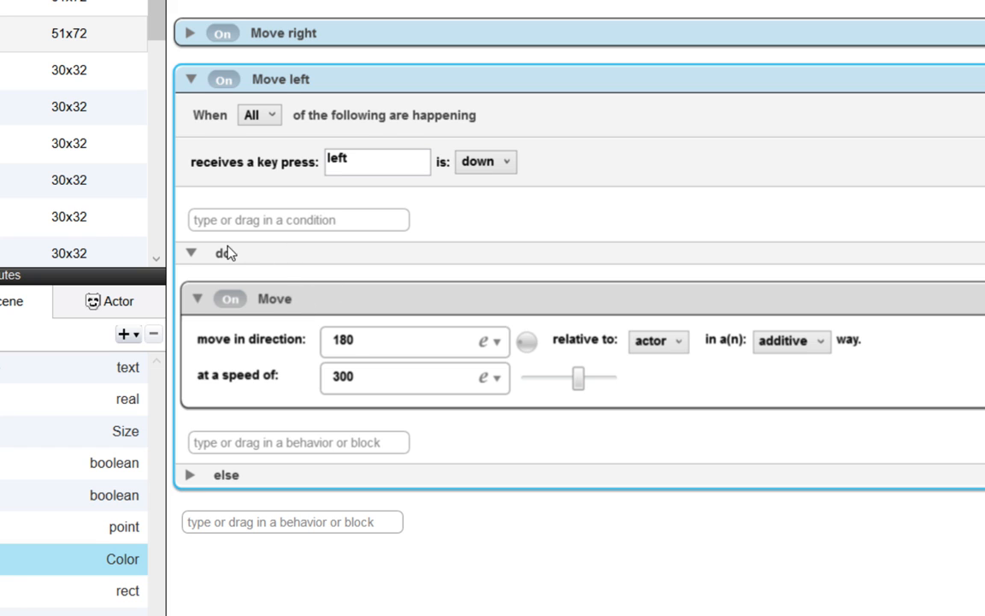
pyautogui.click(273, 440)
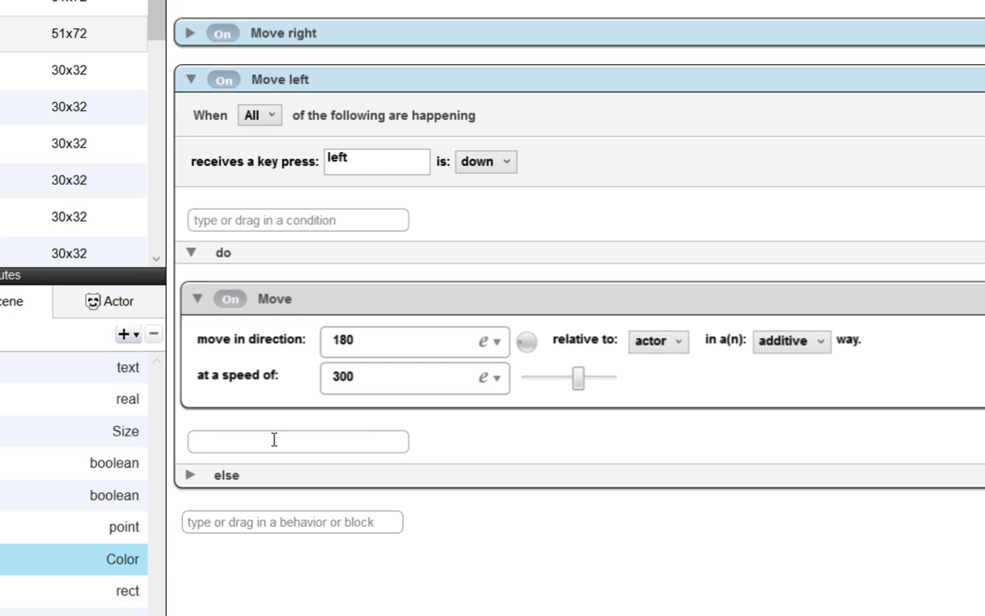
pyautogui.write('animate')
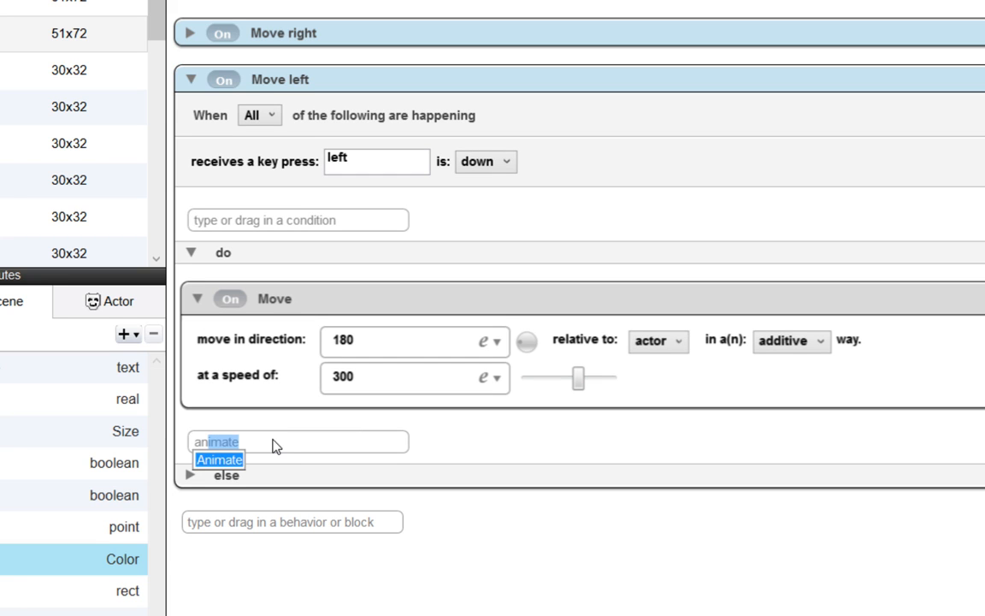
pyautogui.click(227, 461)
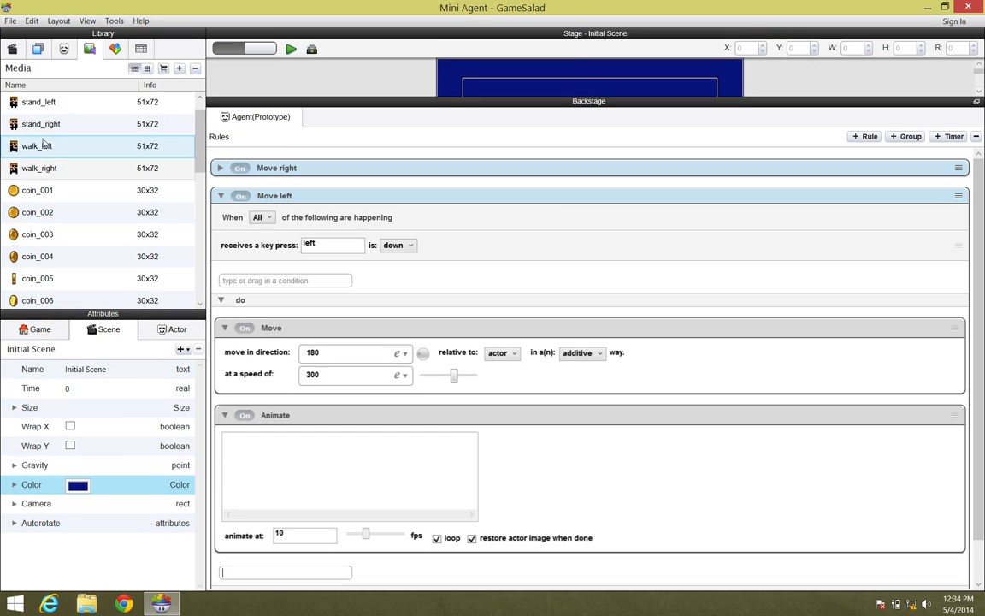
pyautogui.moveTo(39, 101); pyautogui.dragTo(254, 476)
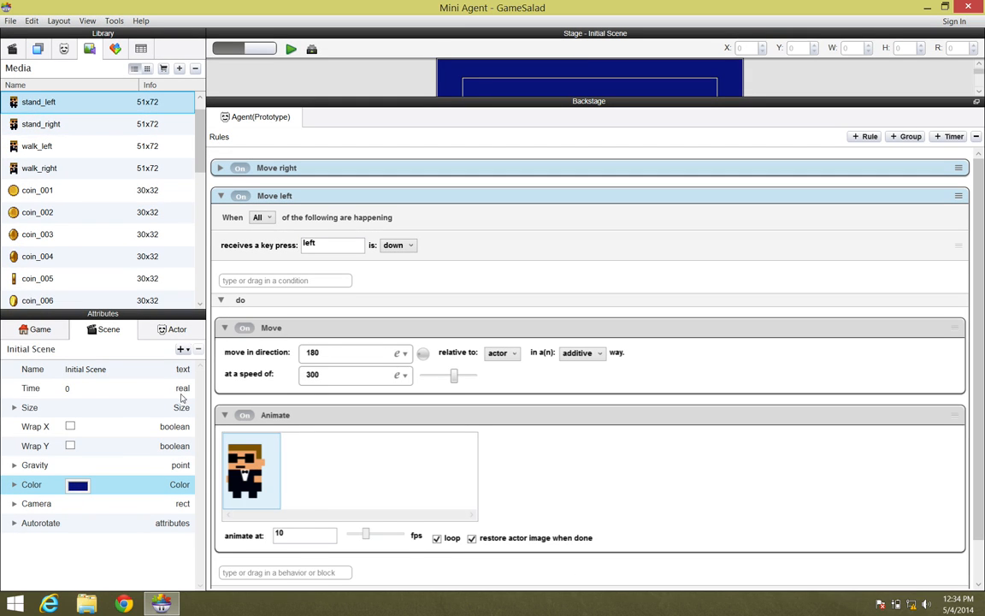
pyautogui.moveTo(39, 148); pyautogui.dragTo(315, 488)
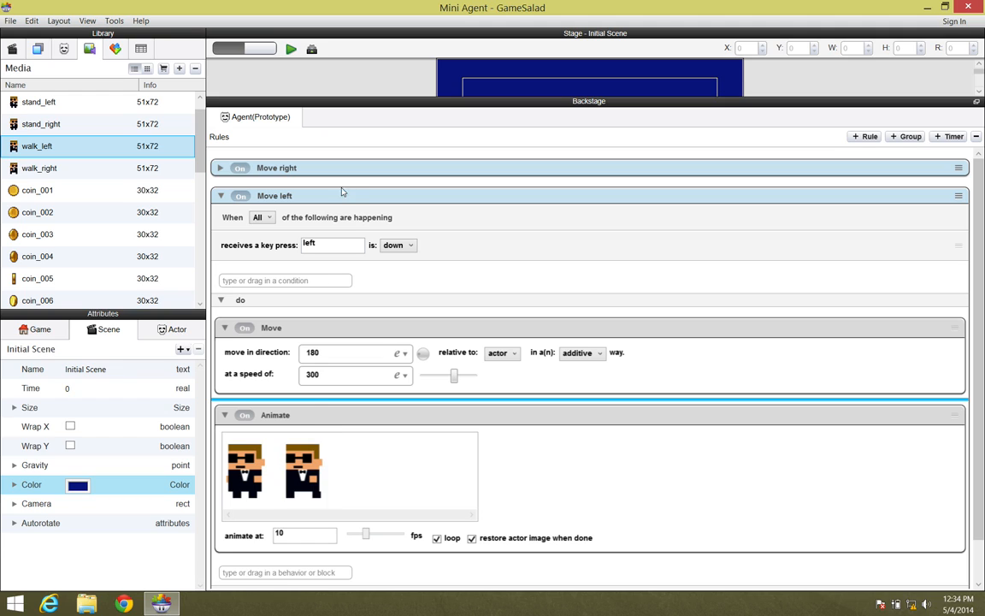
# - Preview the game to test the Agent's walking animation in both directions, and return to the editor
pyautogui.click(290, 49)
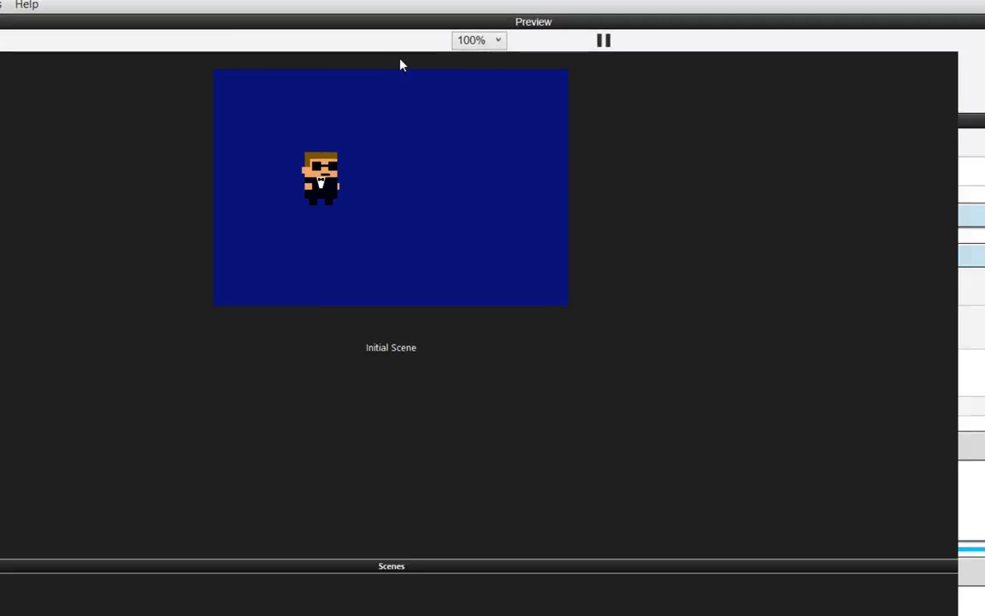
pyautogui.press('Right')
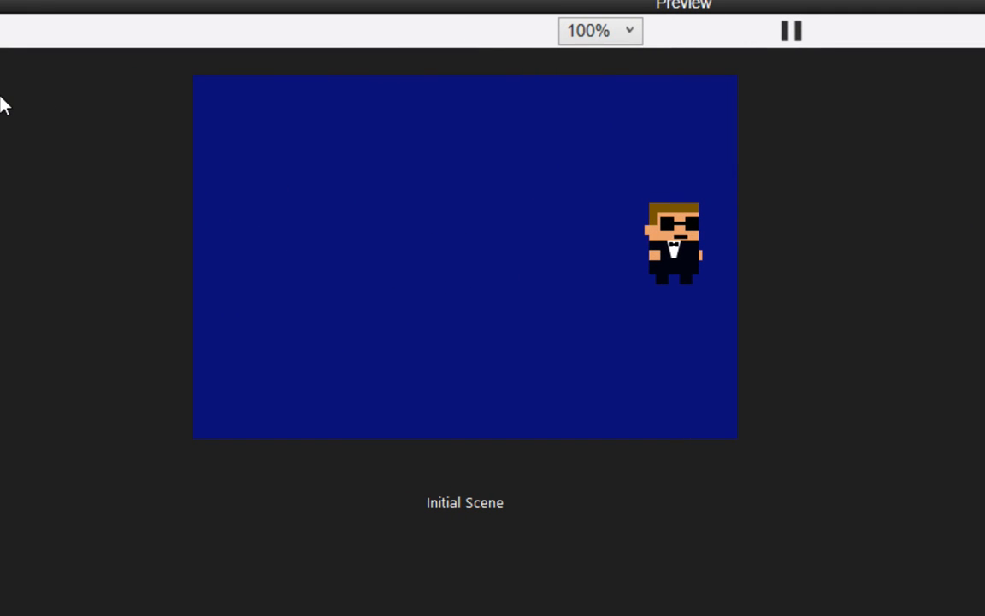
pyautogui.press('Left')
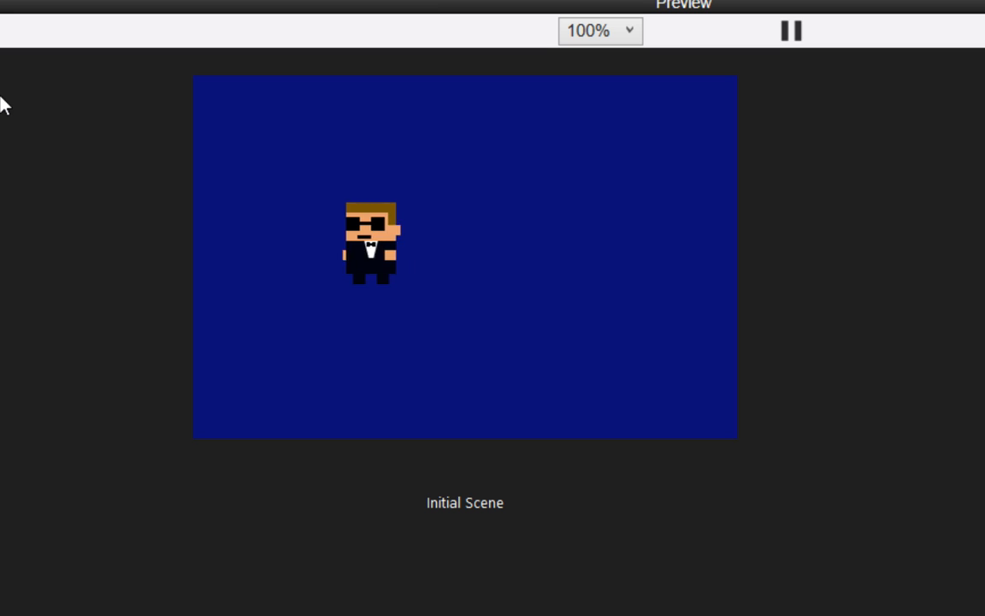
pyautogui.press('Right')
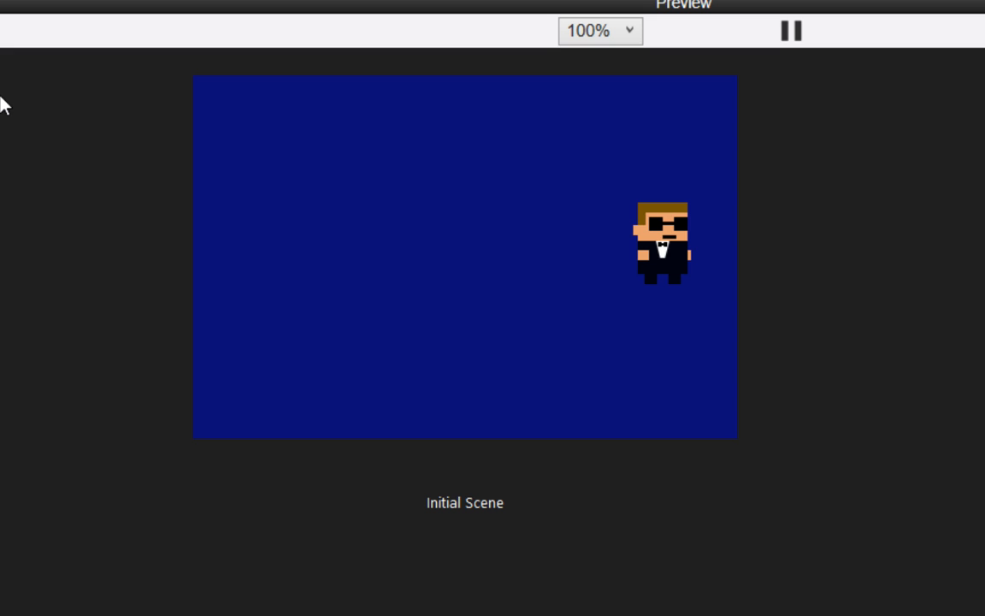
pyautogui.press('Left')
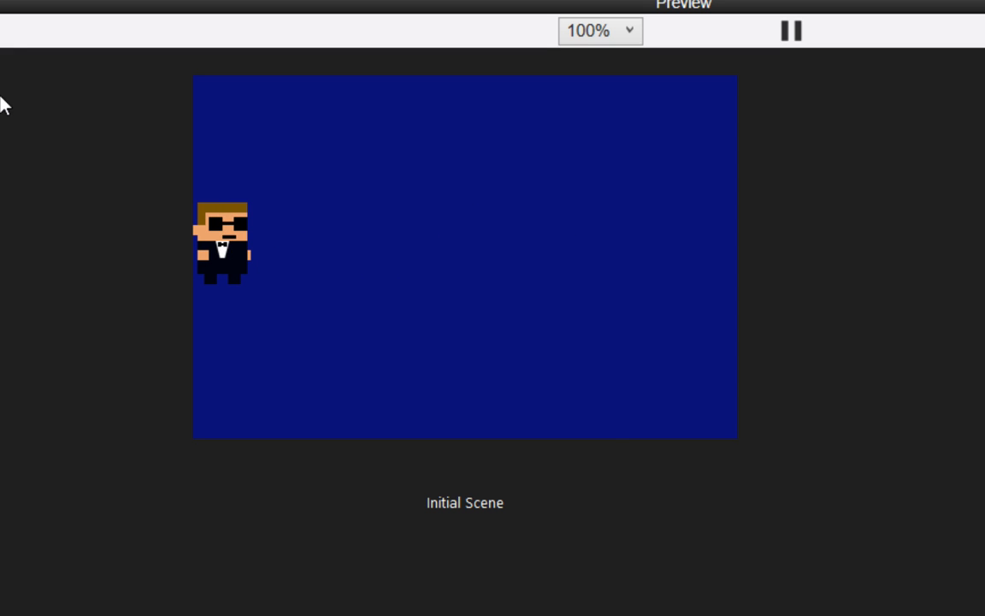
pyautogui.press('Right')
pyautogui.press('Left')
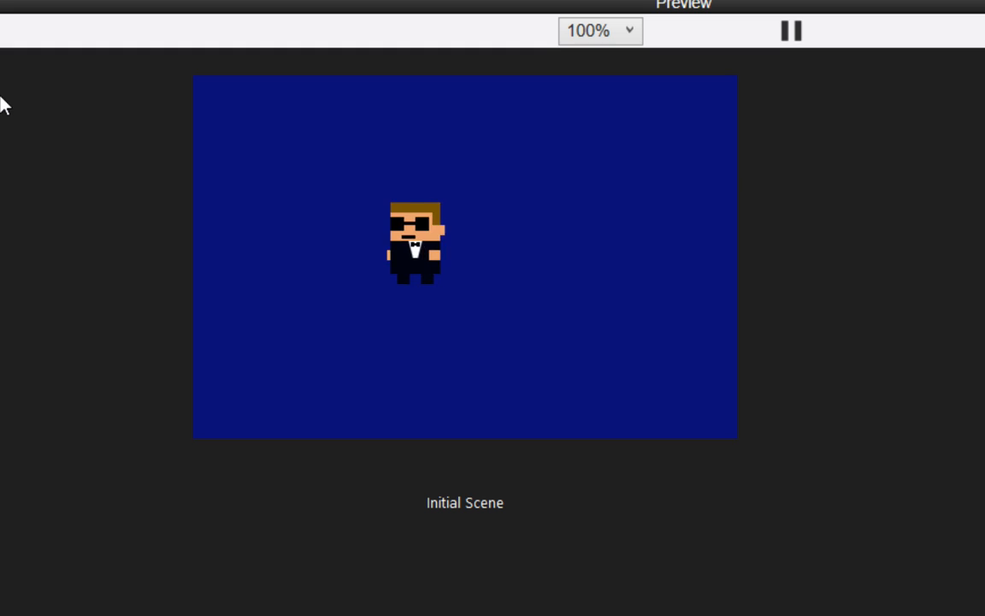
pyautogui.press('Left')
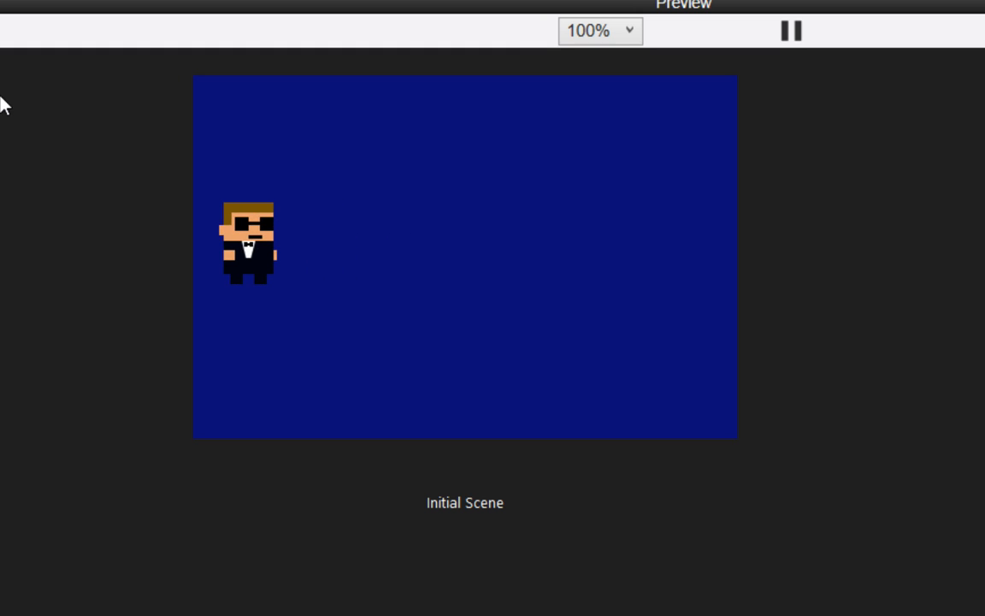
pyautogui.press('Right')
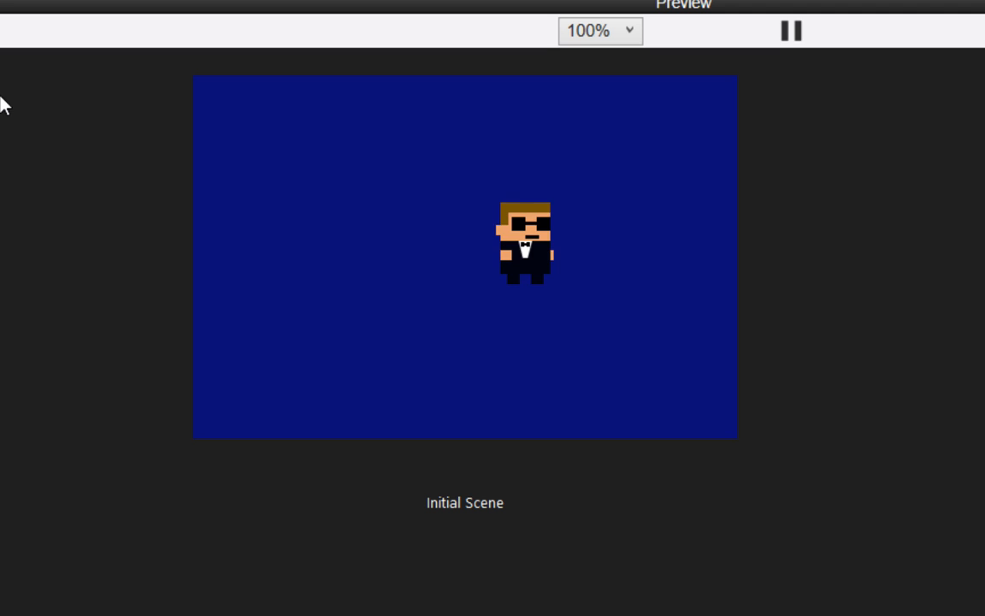
pyautogui.press('Right')
pyautogui.press('Left')
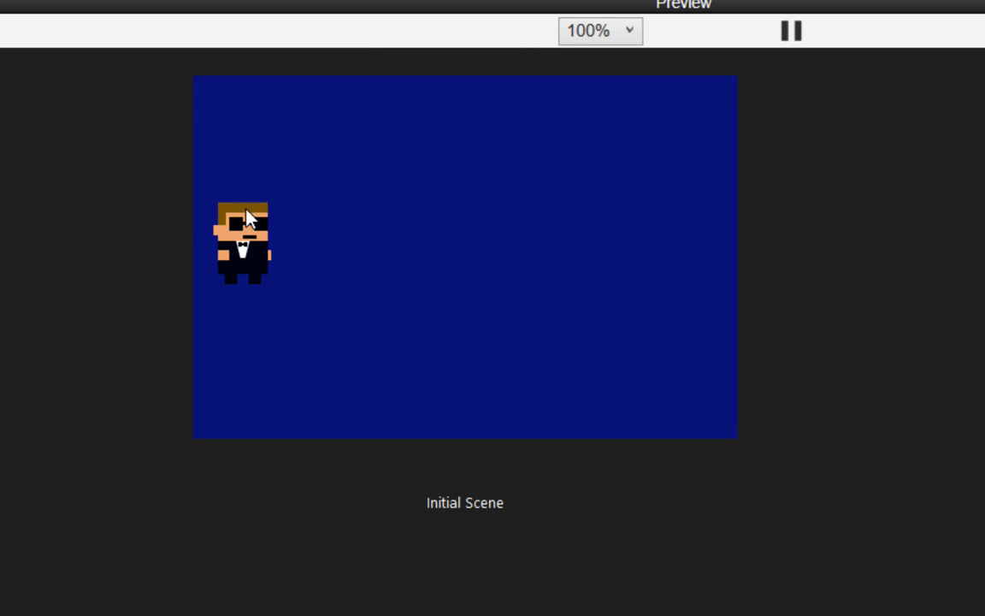
pyautogui.press('Right')
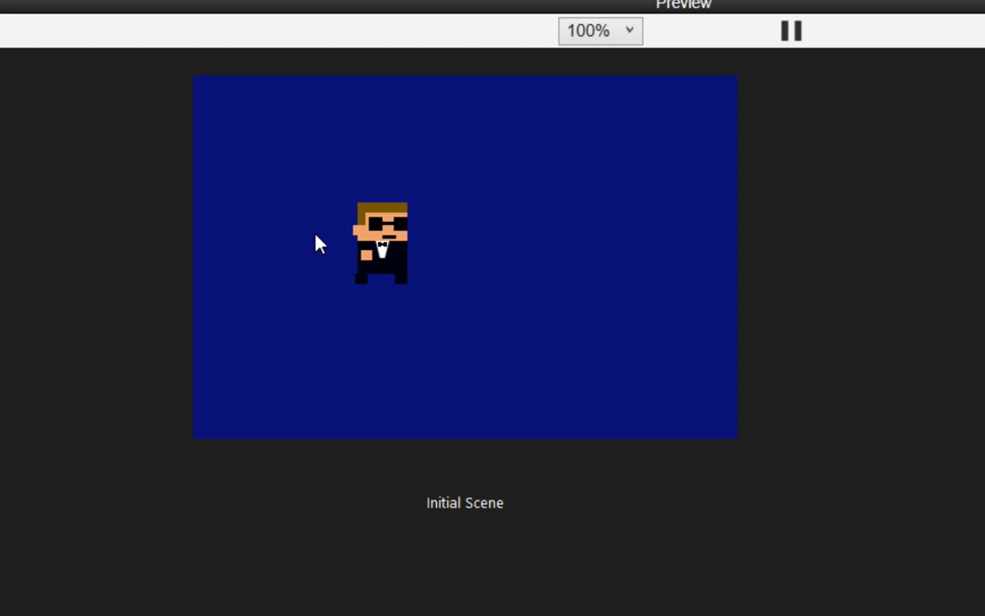
pyautogui.press('Left')
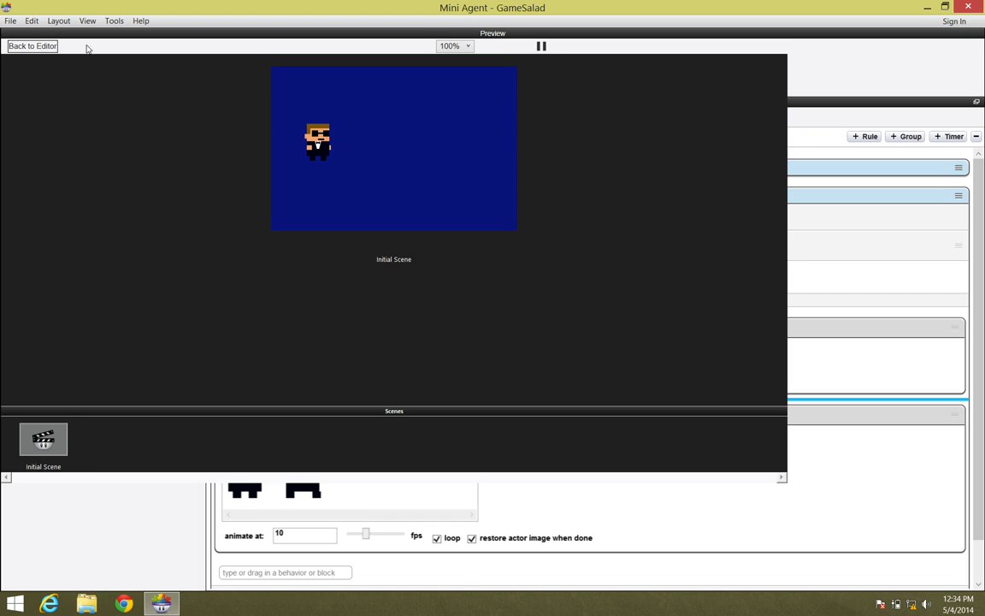
pyautogui.click(32, 45)
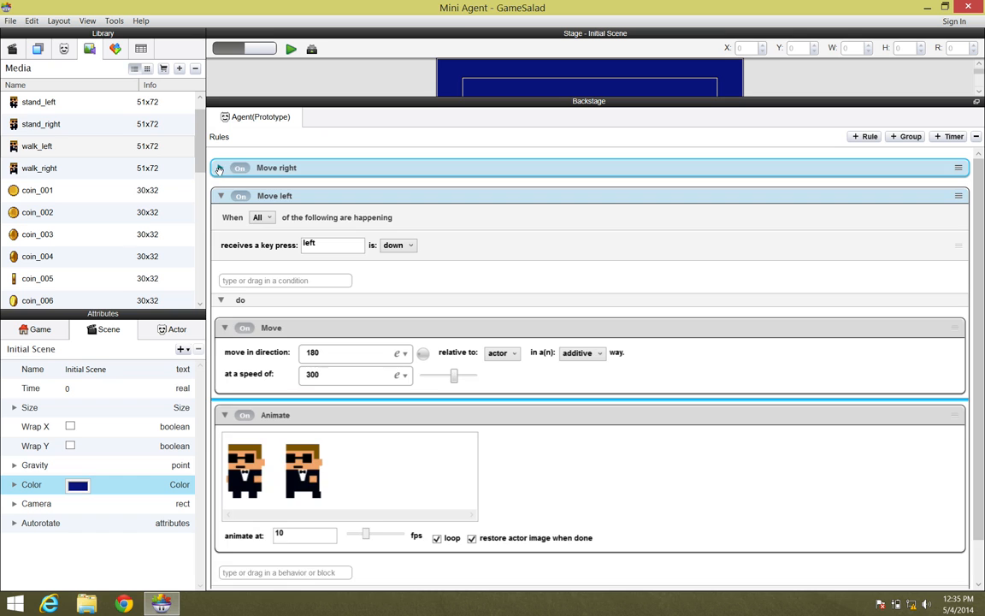
# - Expand the Move right rule and turn off restoring the actor image when done in its Animate behavior
pyautogui.click(219, 169)
pyautogui.scroll(-5, 370, 372)
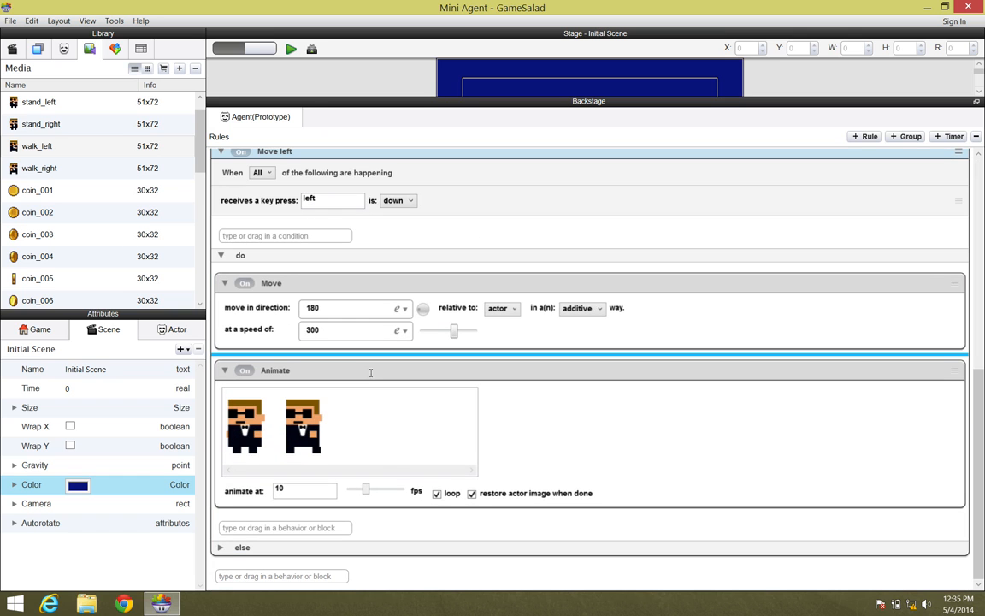
pyautogui.scroll(5, 384, 482)
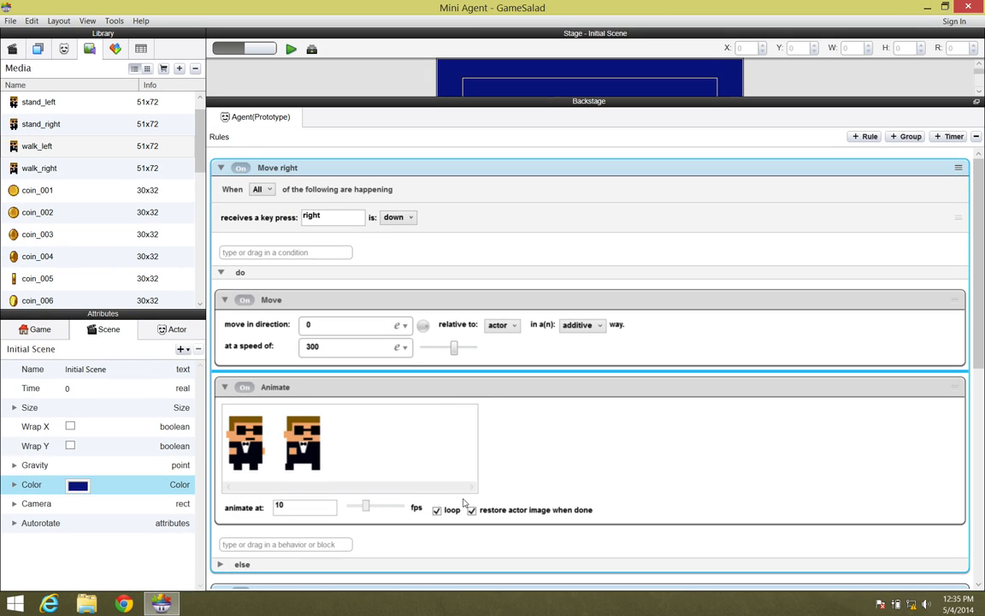
pyautogui.click(65, 48)
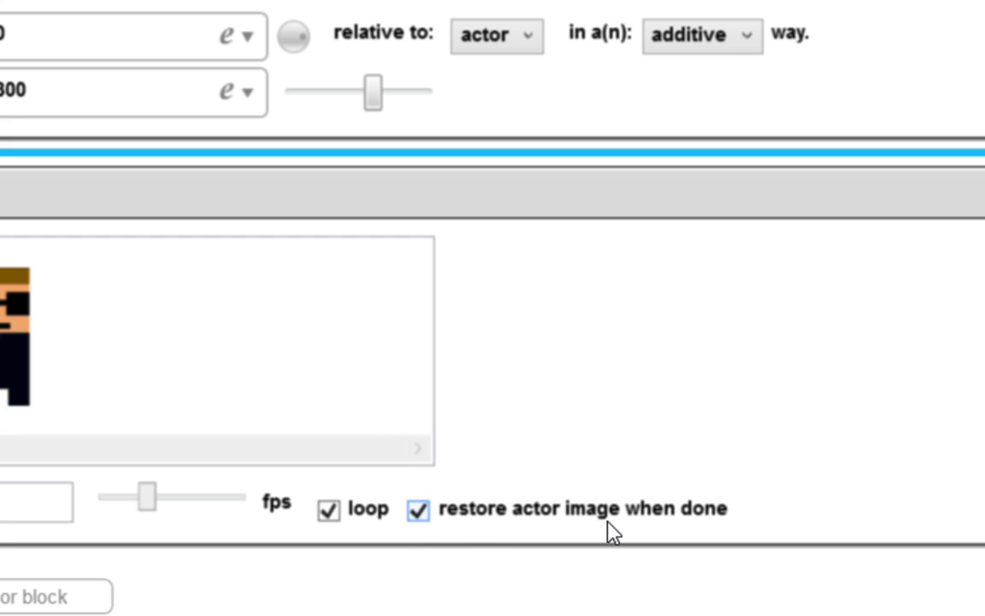
pyautogui.click(419, 511)
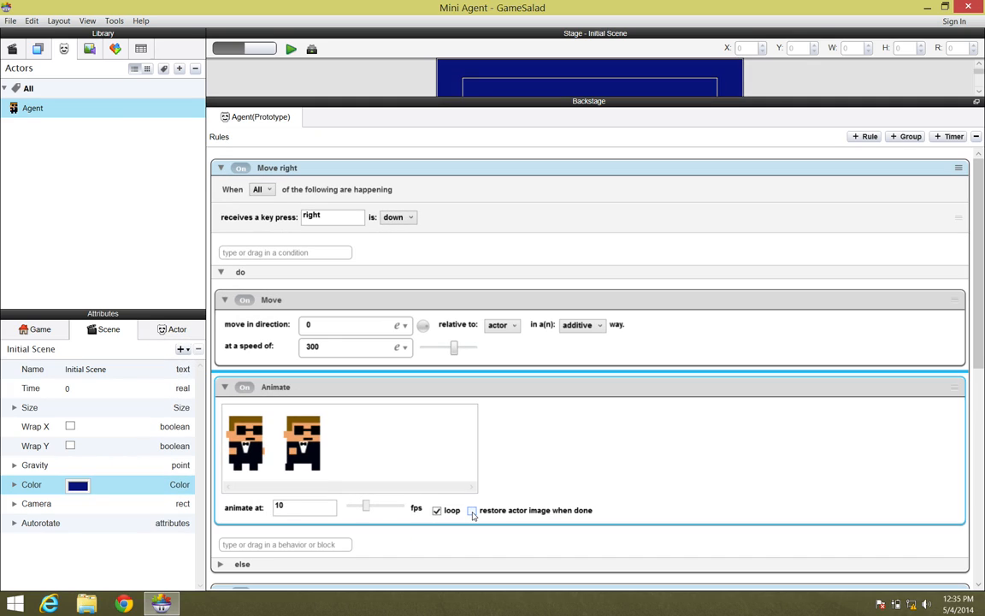
# - Collapse Move right, turn off restoring the actor image when done in Move left's Animate behavior, and collapse Move left
pyautogui.click(221, 167)
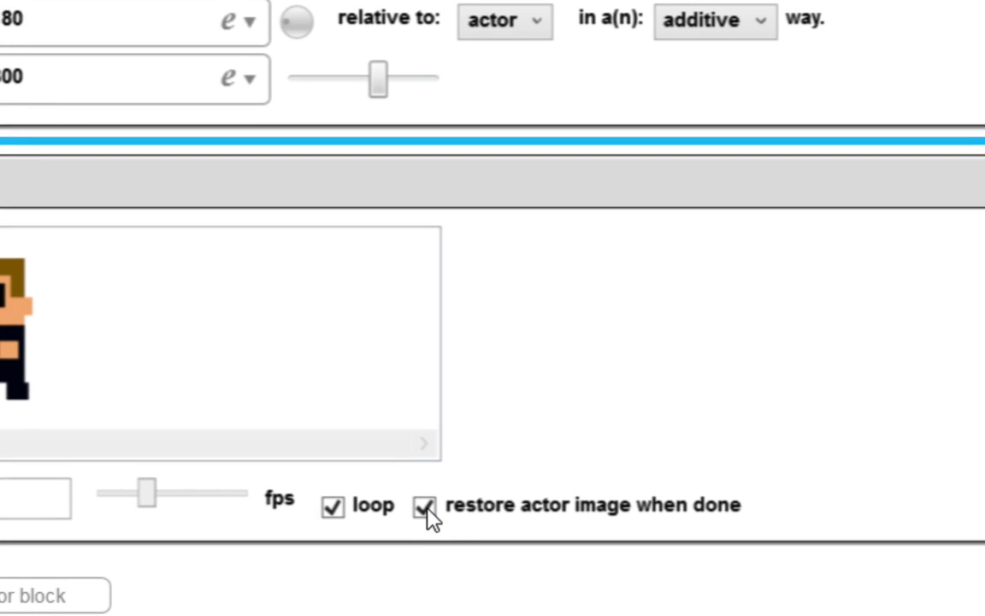
pyautogui.click(426, 508)
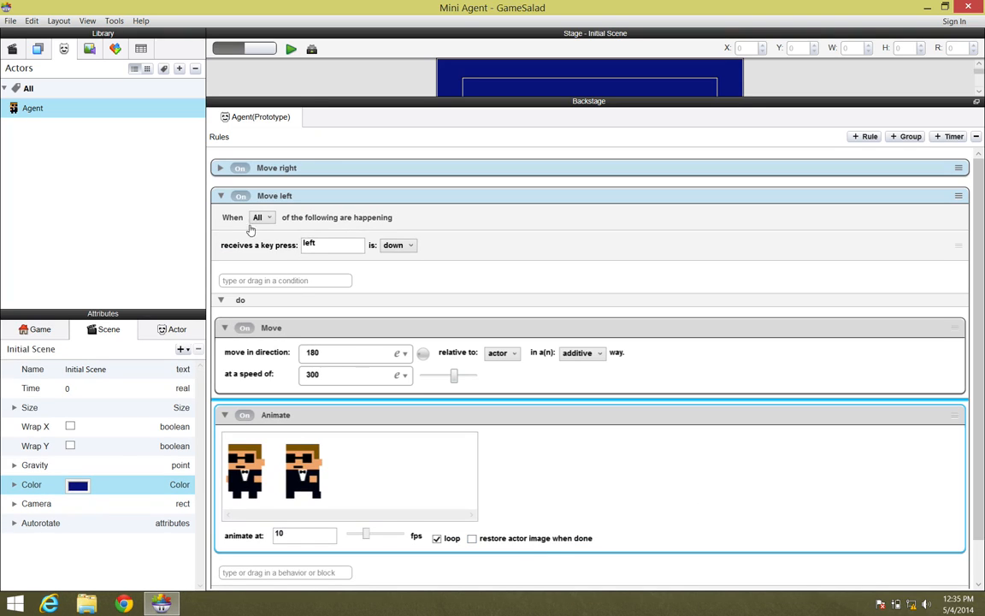
pyautogui.click(221, 195)
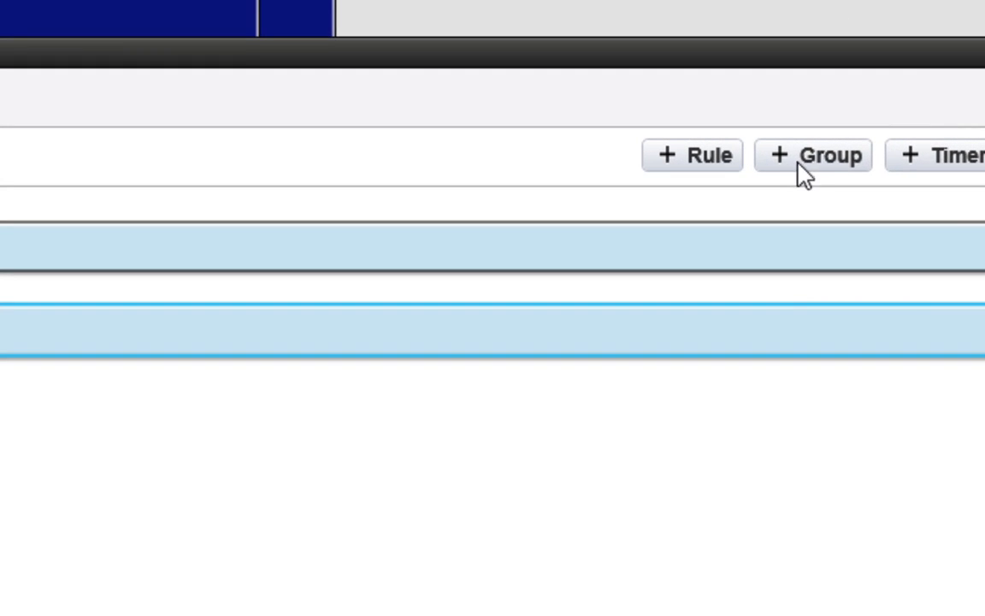
# - Add a group to the Agent's rules and name it Movement
pyautogui.click(811, 170)
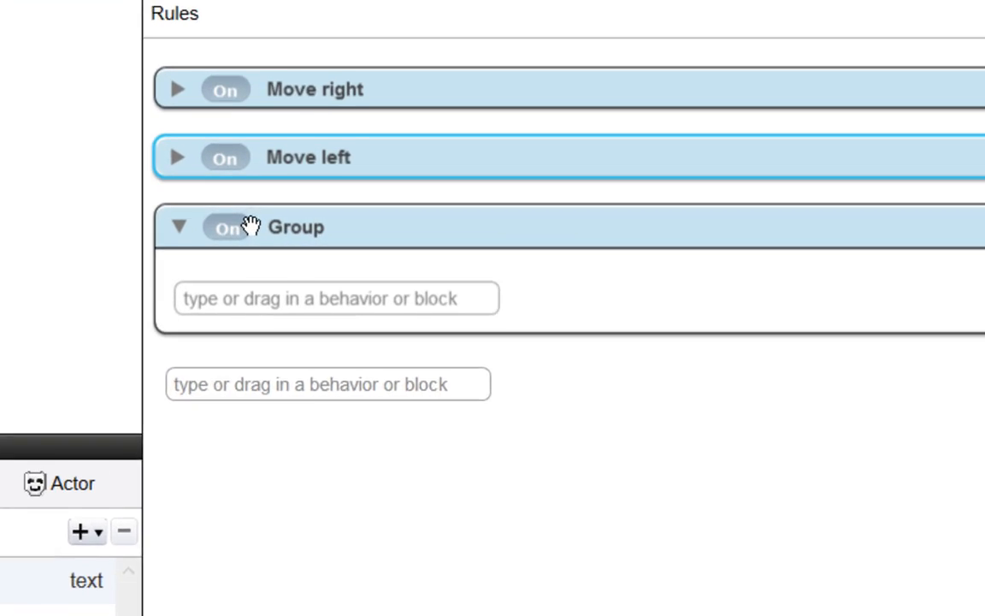
pyautogui.doubleClick(300, 228)
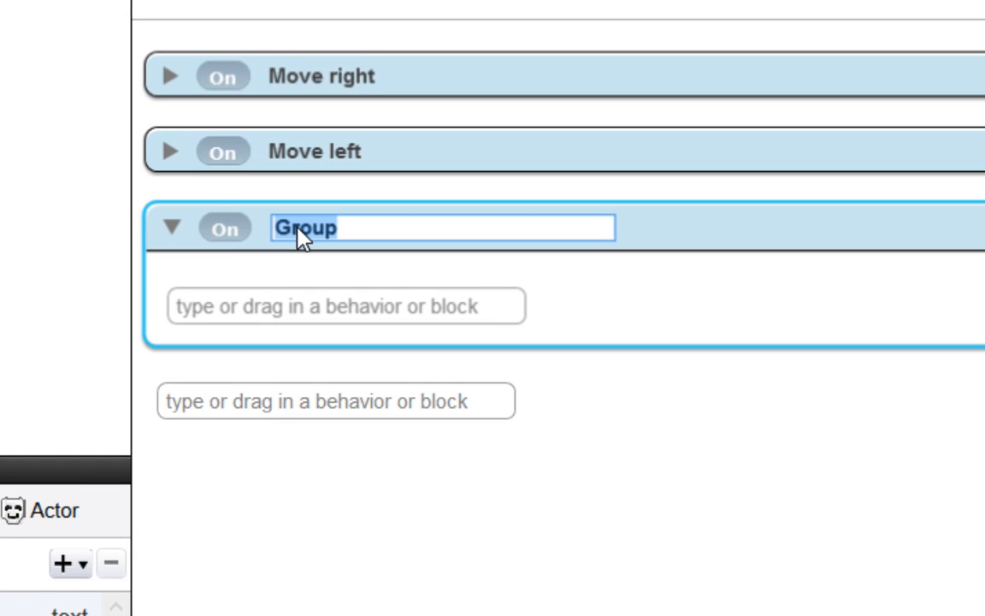
pyautogui.write('Movemen')
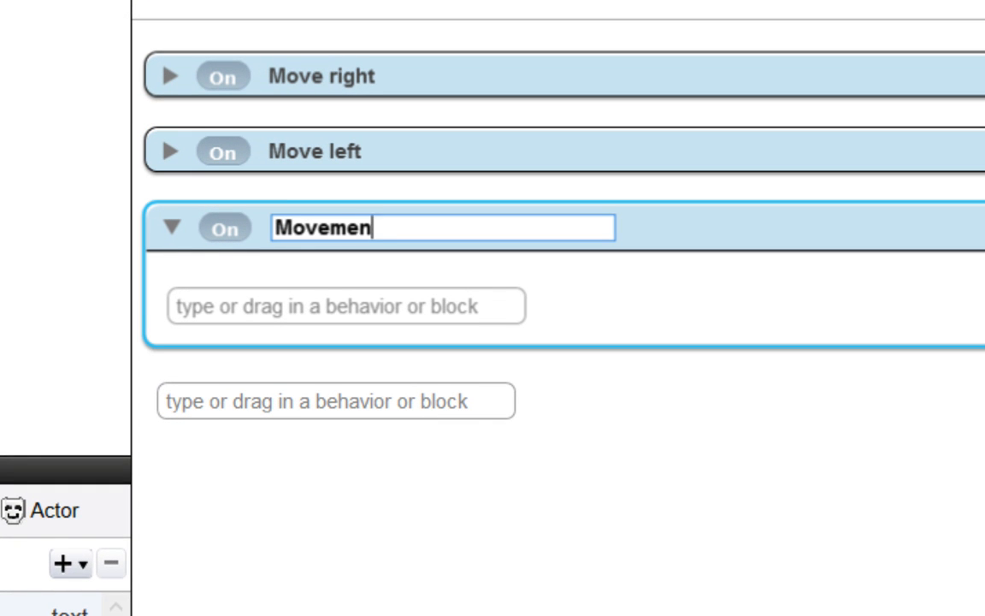
pyautogui.write('t')
pyautogui.press('Return')
# - Move the Move left and Move right rules into the Movement group and collapse the group
pyautogui.click(383, 171)
pyautogui.moveTo(383, 176); pyautogui.dragTo(403, 271)
pyautogui.moveTo(407, 75); pyautogui.dragTo(418, 270)
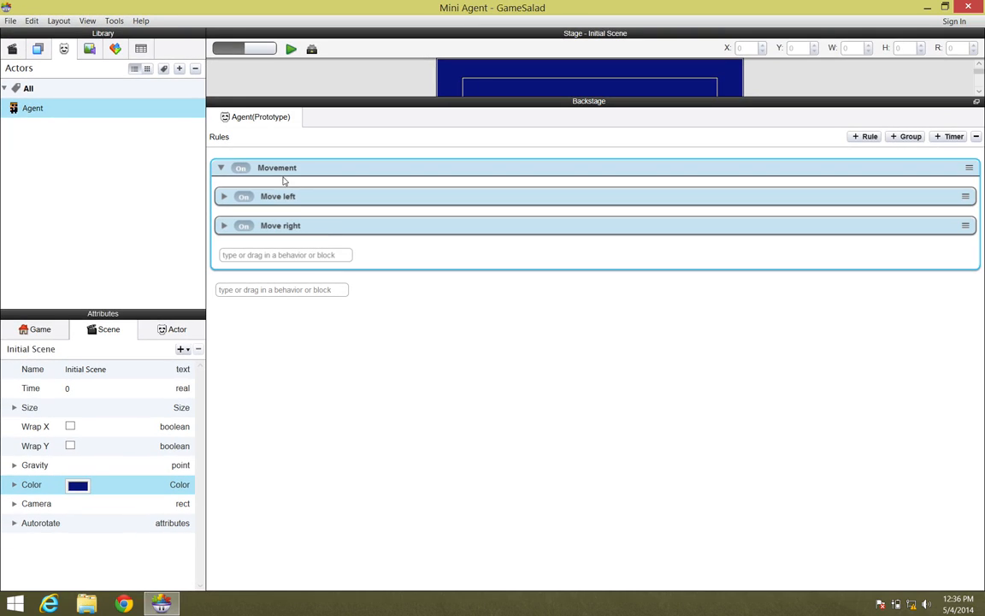
pyautogui.click(221, 168)
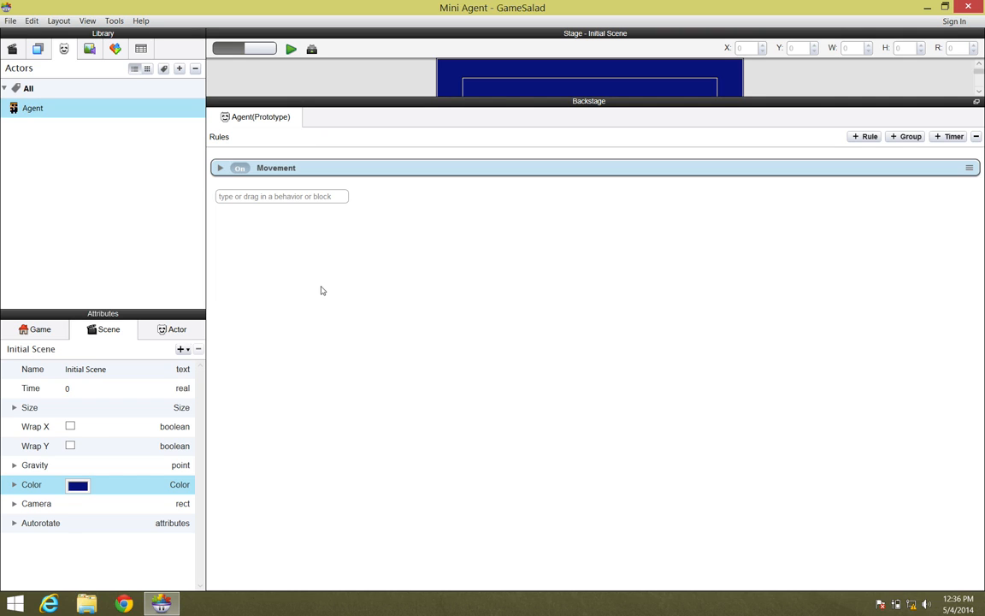
pyautogui.click(219, 169)
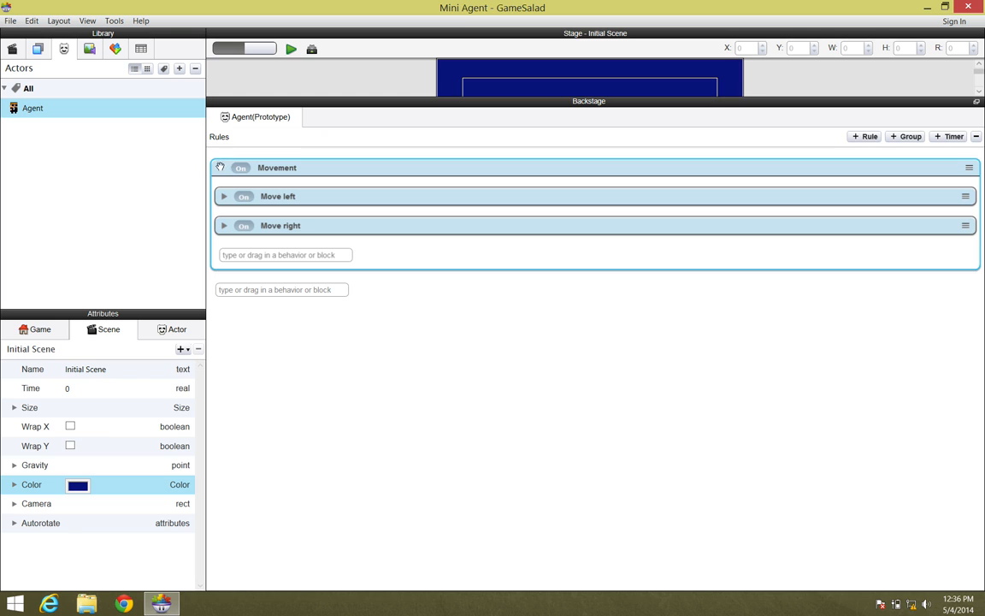
pyautogui.click(220, 168)
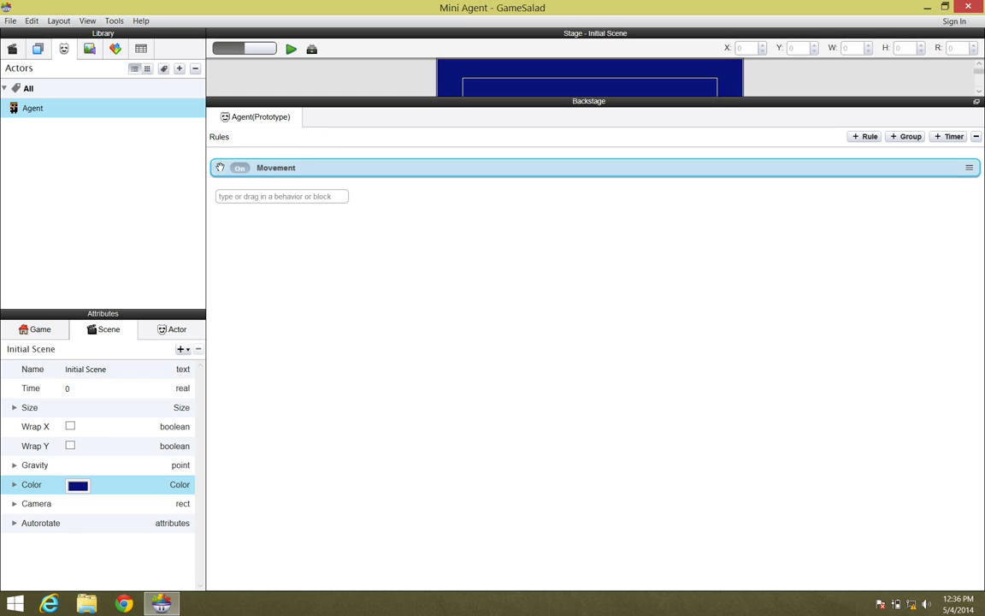
# - Preview the game to check the Agent's movement with the grouped rules and changed Animate settings
pyautogui.click(291, 49)
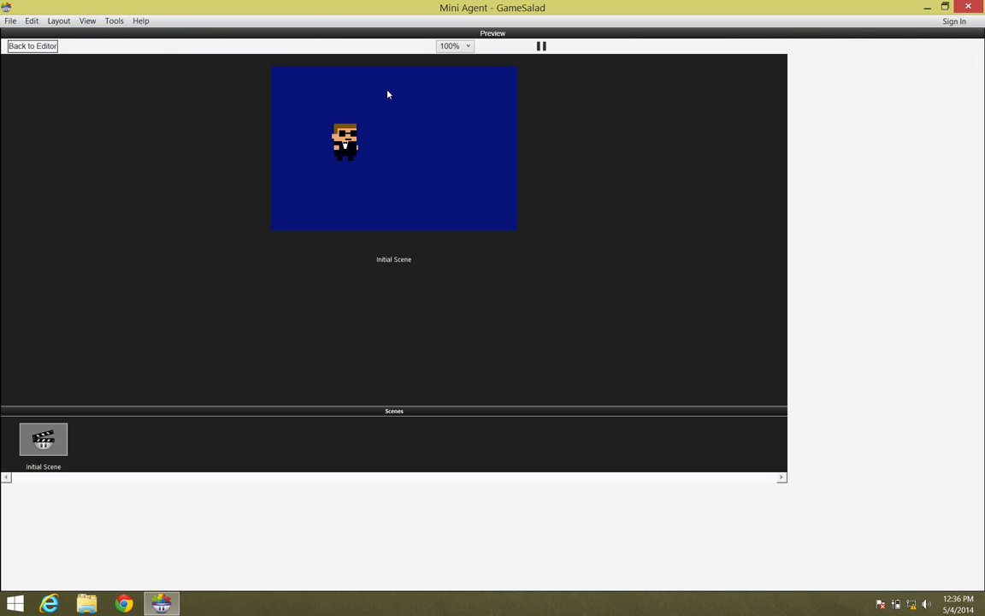